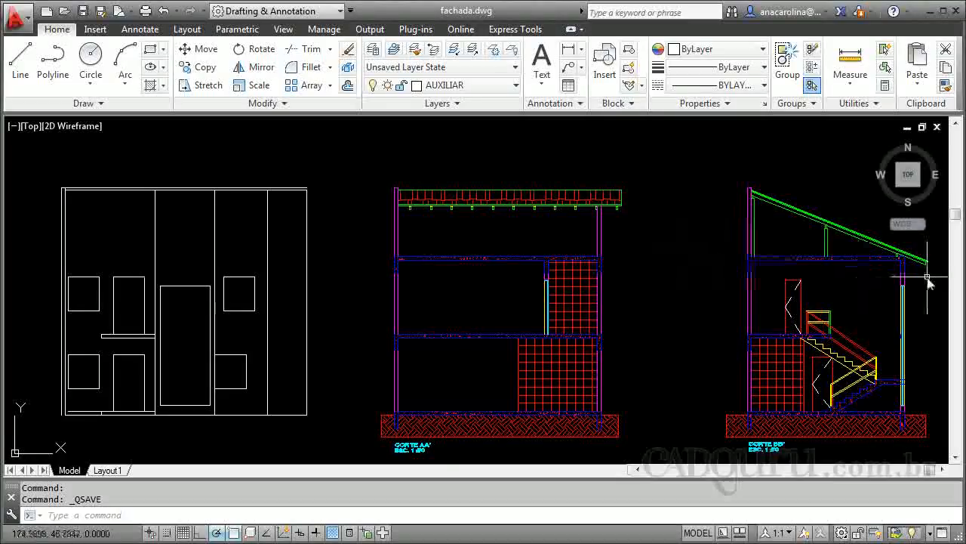
- Place horizontal construction lines through the rafter's lower end corner and the tile layer's bottom and top end corners at section BB's eave
scroll(793, 283, down, 4)
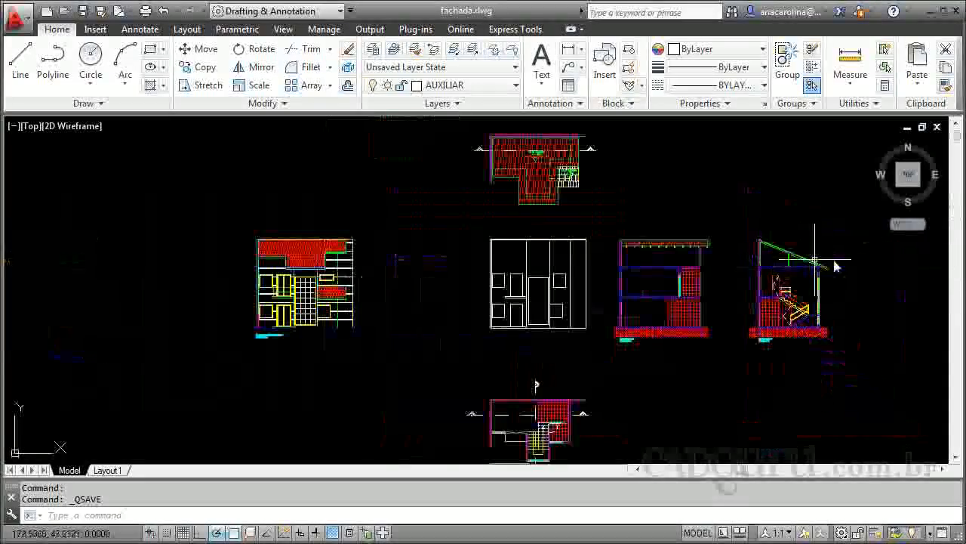
scroll(778, 271, up, 8)
scroll(812, 287, up, 3)
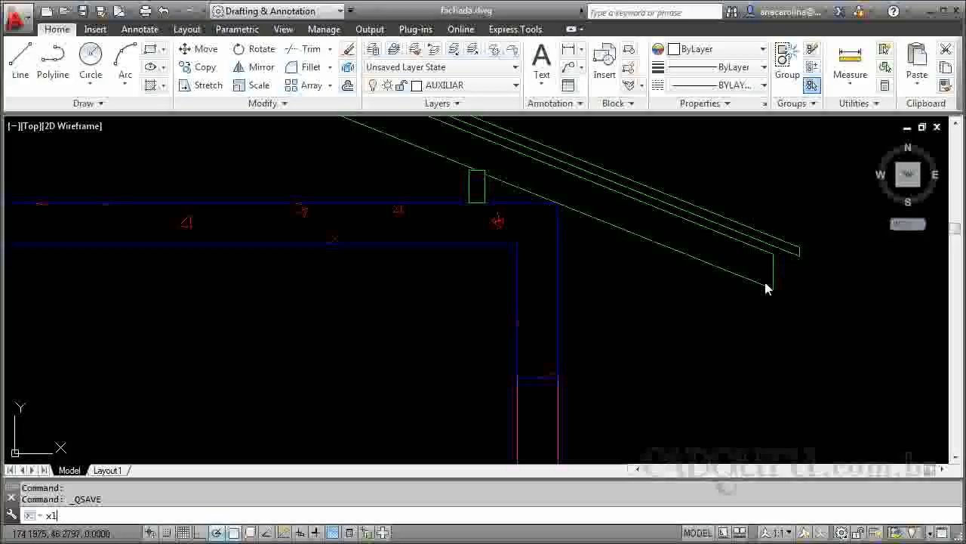
key(Return)
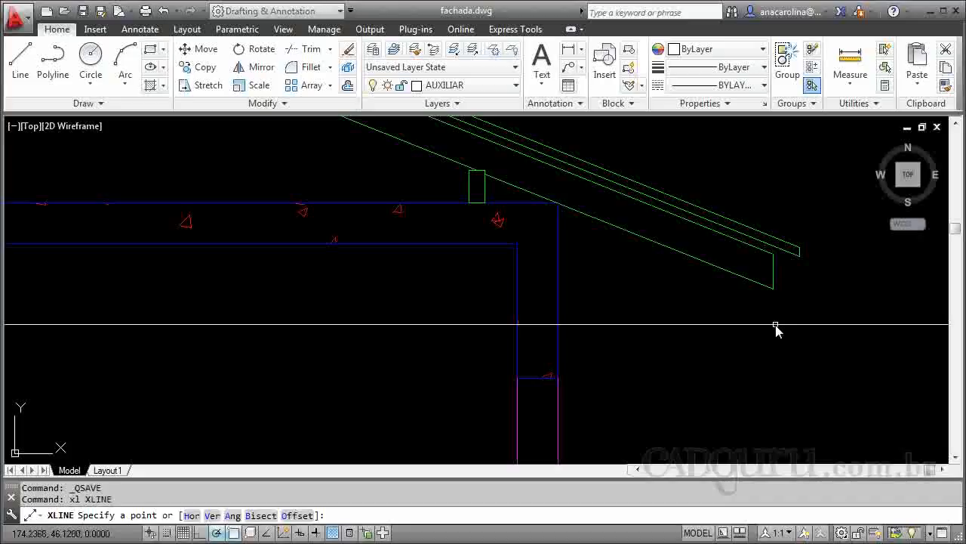
text(h)
key(Return)
scroll(782, 296, up, 3)
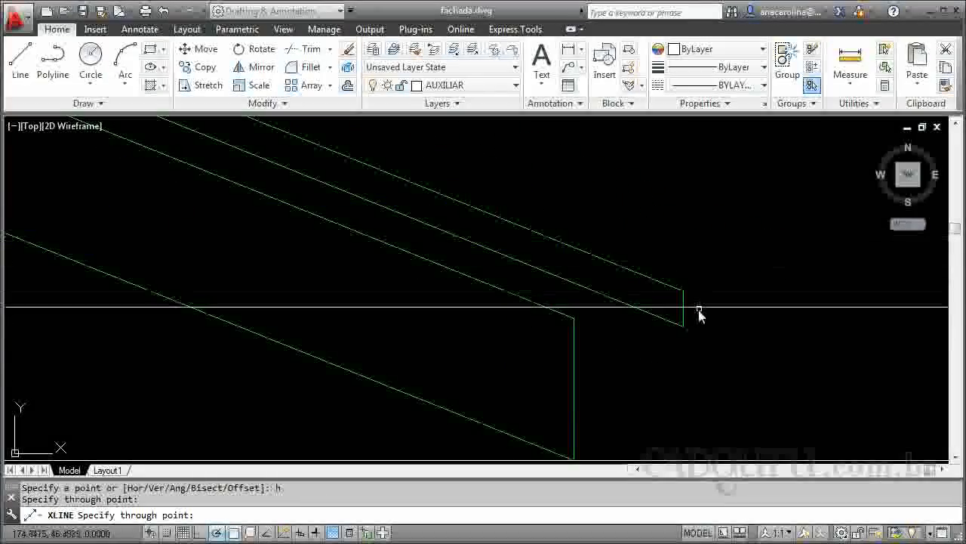
click(690, 333)
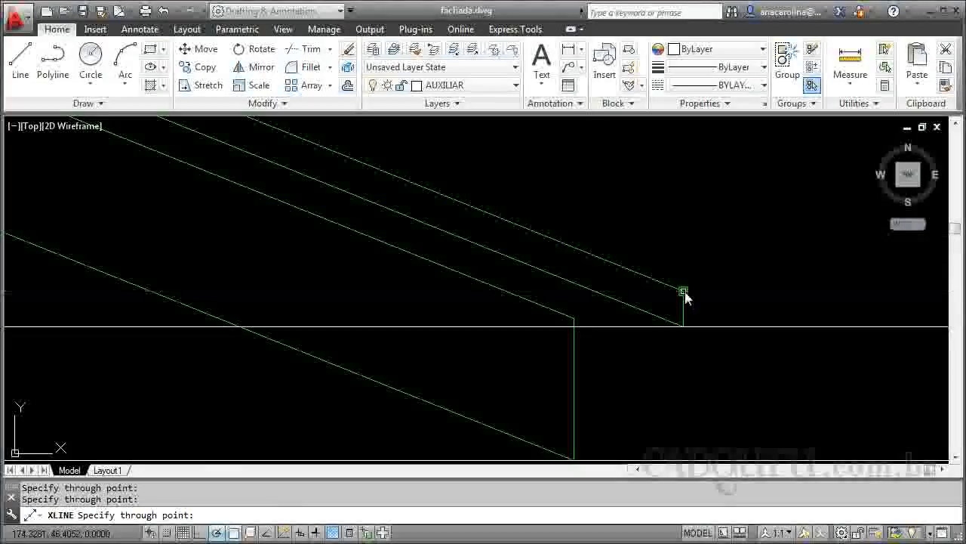
click(684, 294)
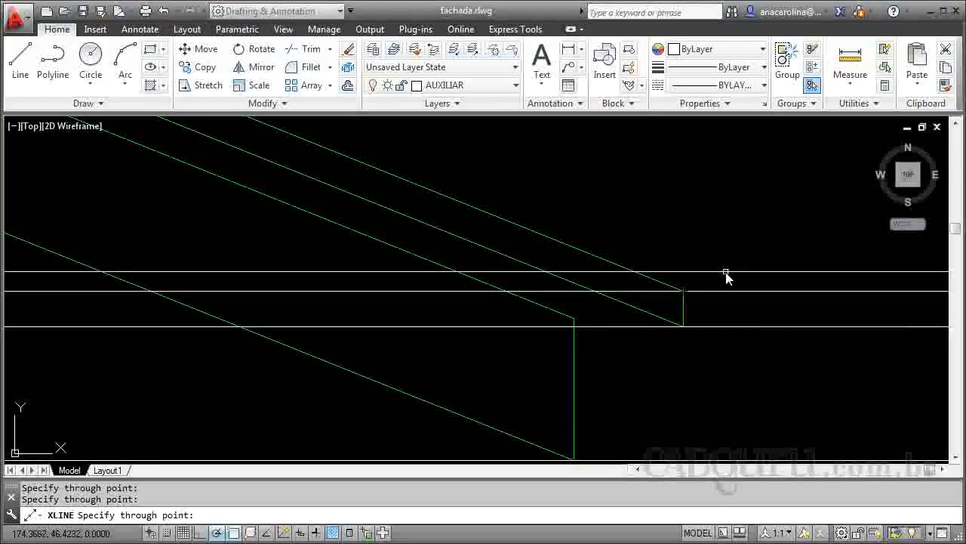
key(Escape)
- Place vertical construction lines through the two lower corners of the projecting roof portion in the roof plan
scroll(649, 310, down, 3)
scroll(739, 316, down, 8)
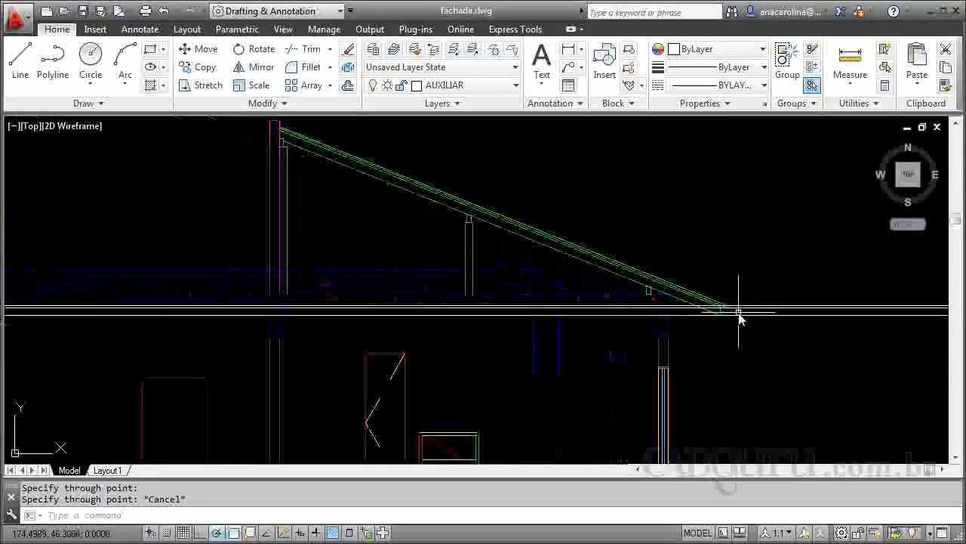
scroll(144, 298, up, 6)
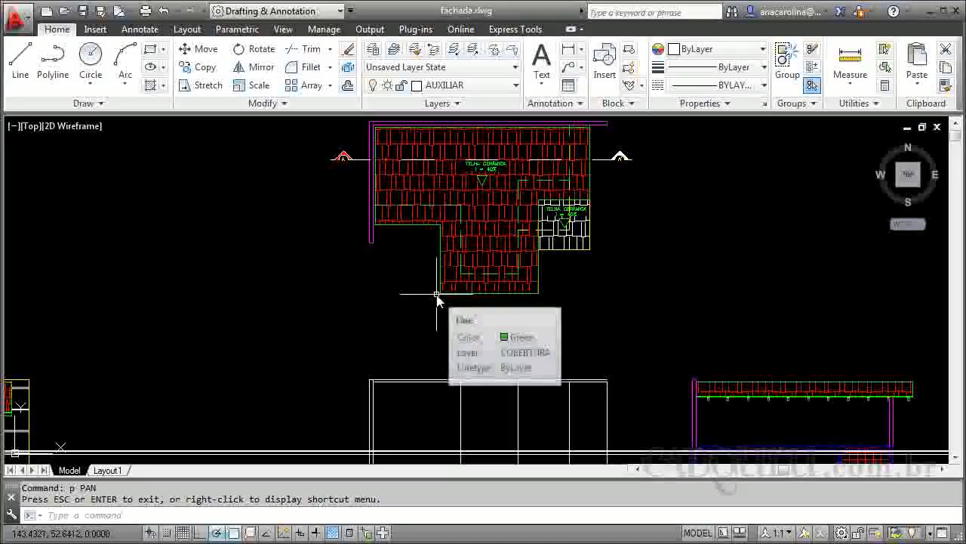
text(l)
key(Return)
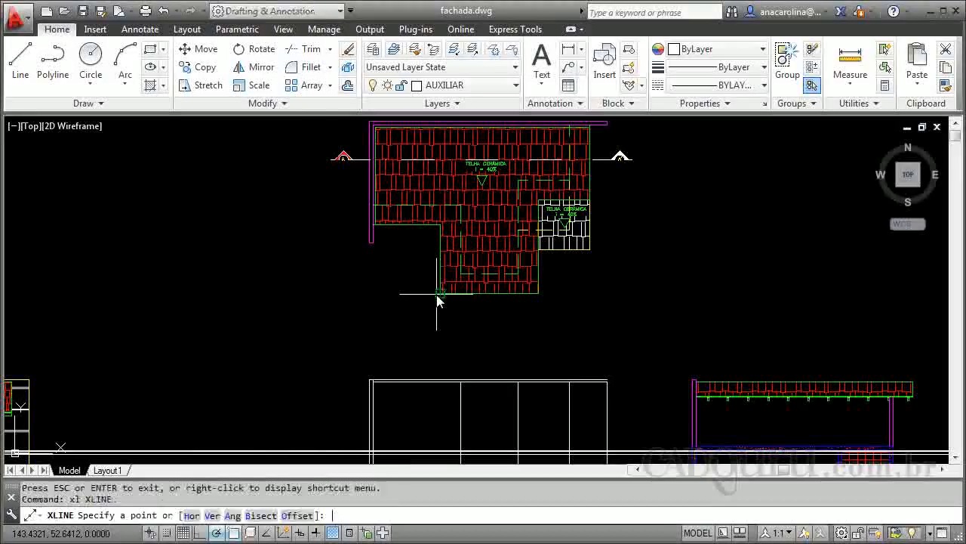
text(v)
key(Return)
click(439, 295)
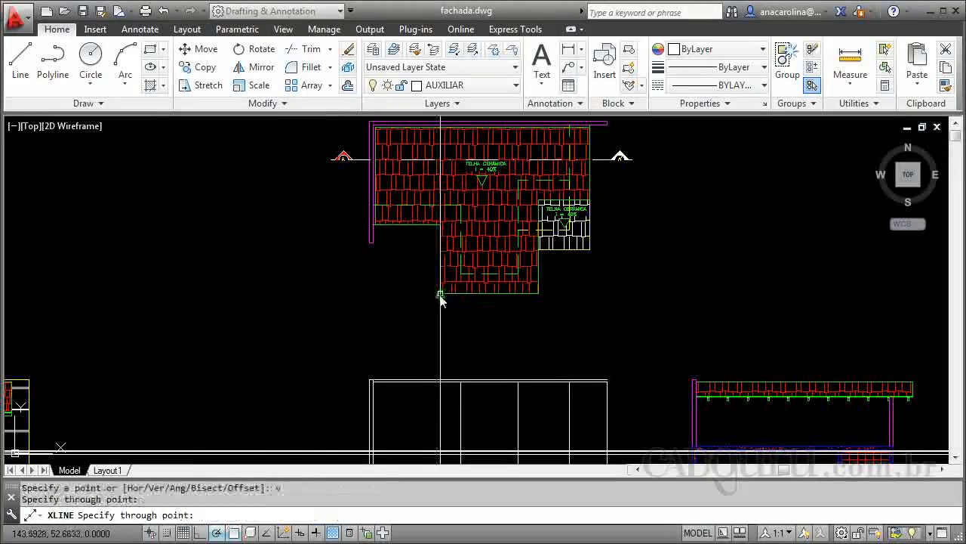
click(541, 296)
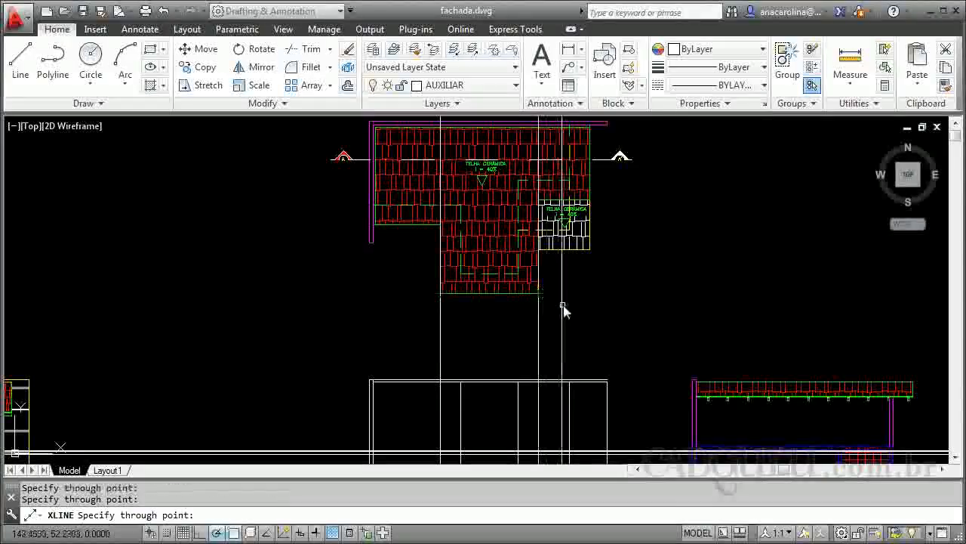
key(Return)
- Fillet the lowest horizontal construction line with both vertical roof lines on the facade, using radius 0 to form square corners
scroll(539, 270, down, 4)
scroll(524, 364, up, 8)
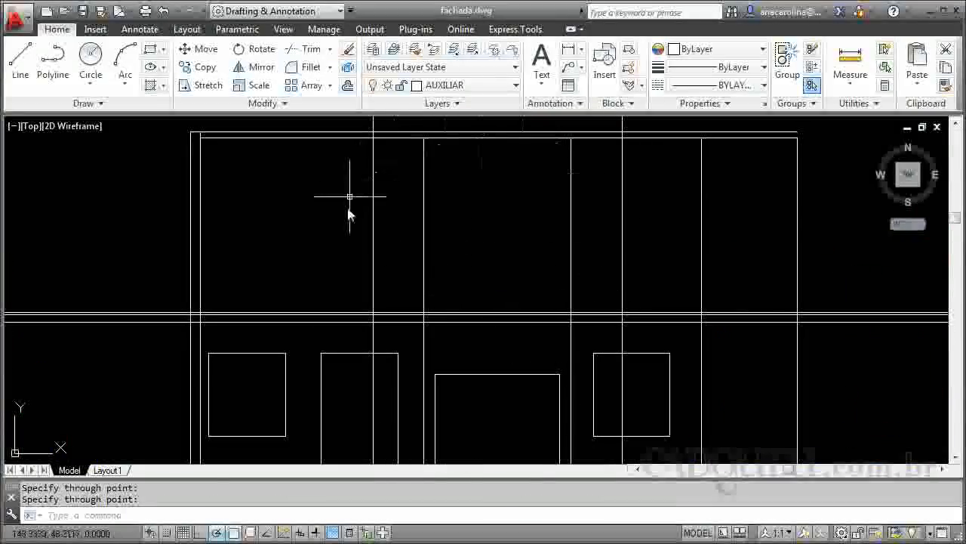
right_click(533, 326)
key(Escape)
text(f)
key(Return)
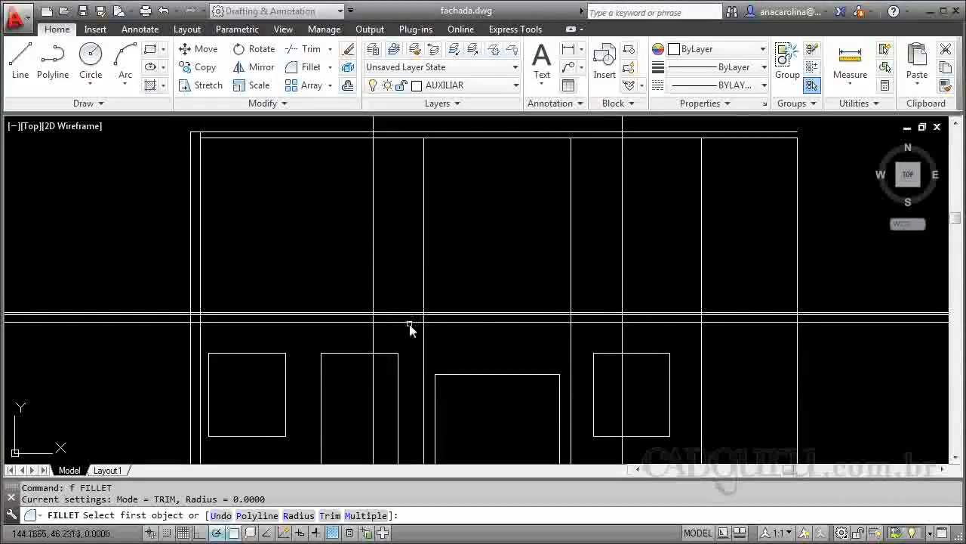
click(409, 324)
click(375, 283)
key(Return)
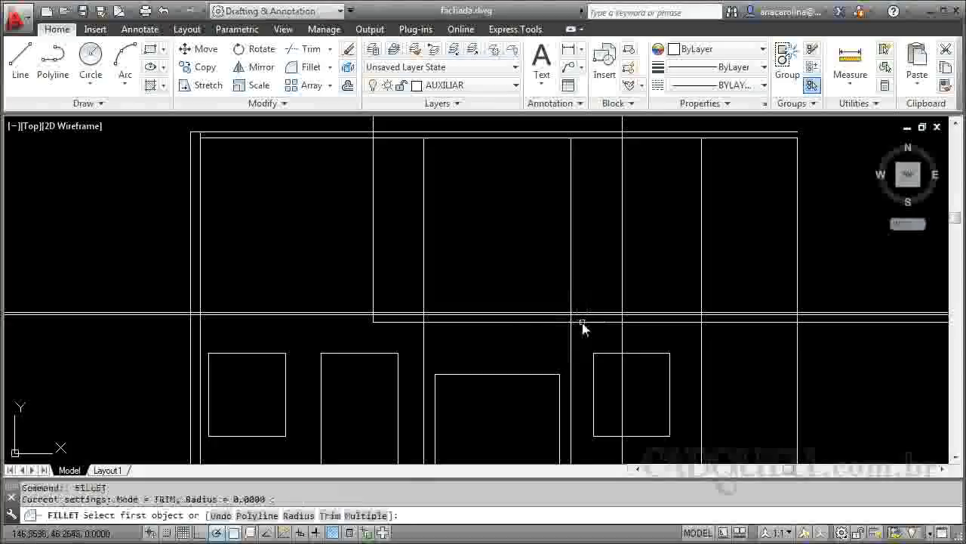
click(583, 324)
click(620, 290)
click(623, 291)
key(Escape)
- Trim the two facade wall lines above the projecting roof's bottom edge, using that edge as the cutting edge
scroll(557, 326, up, 3)
text(tr)
key(Return)
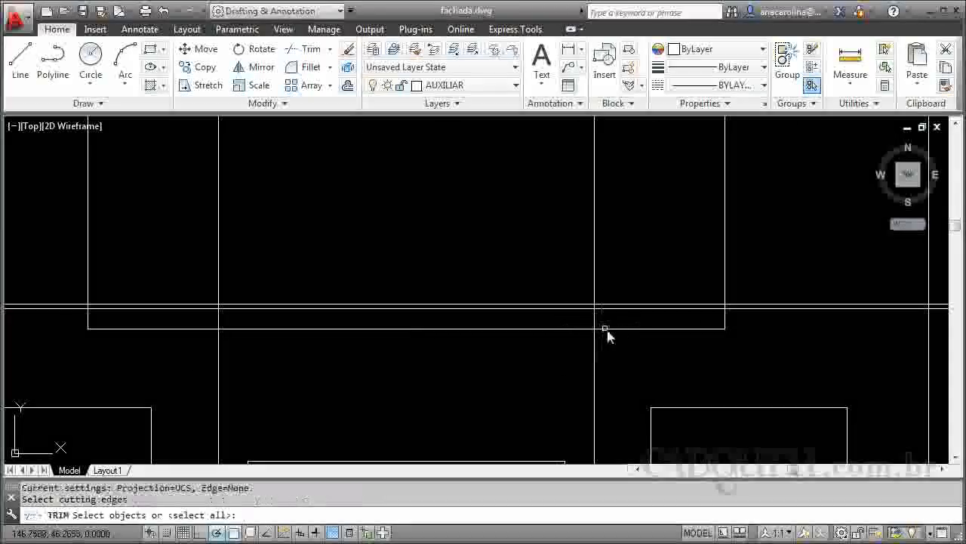
click(615, 328)
key(Return)
click(630, 232)
click(190, 266)
scroll(434, 344, down, 2)
scroll(441, 340, down, 4)
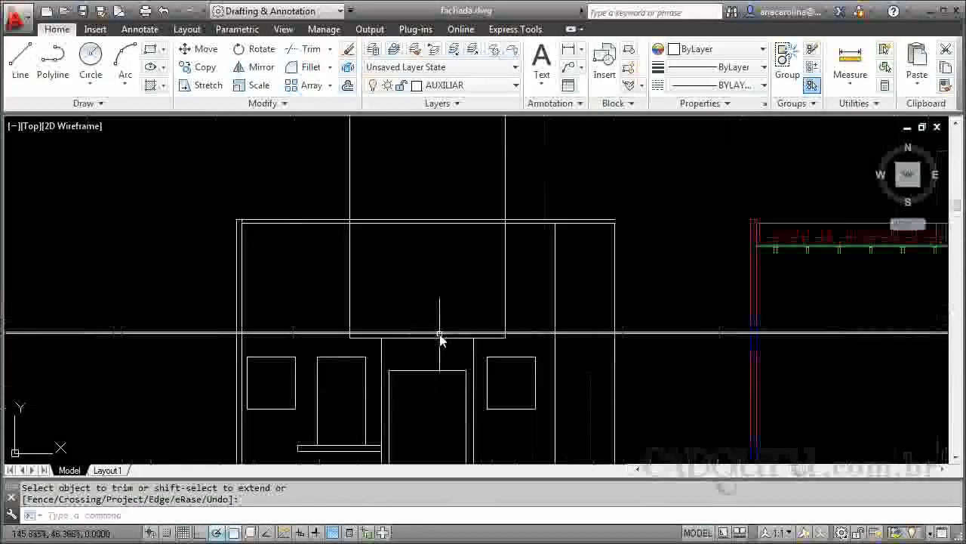
- Trim the two upper horizontal eave lines outside the projecting roof's side lines on the facade
scroll(425, 379, up, 4)
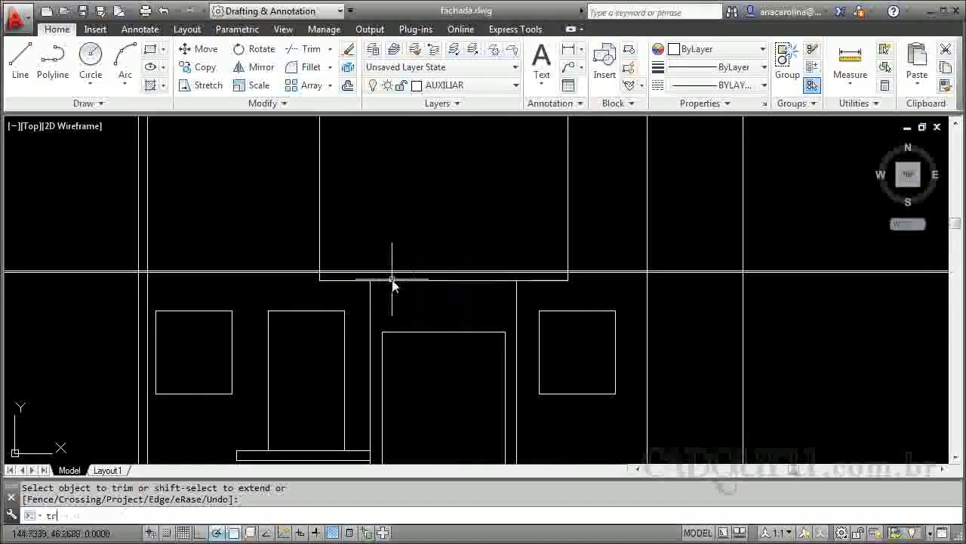
key(Return)
click(579, 213)
click(280, 239)
click(591, 259)
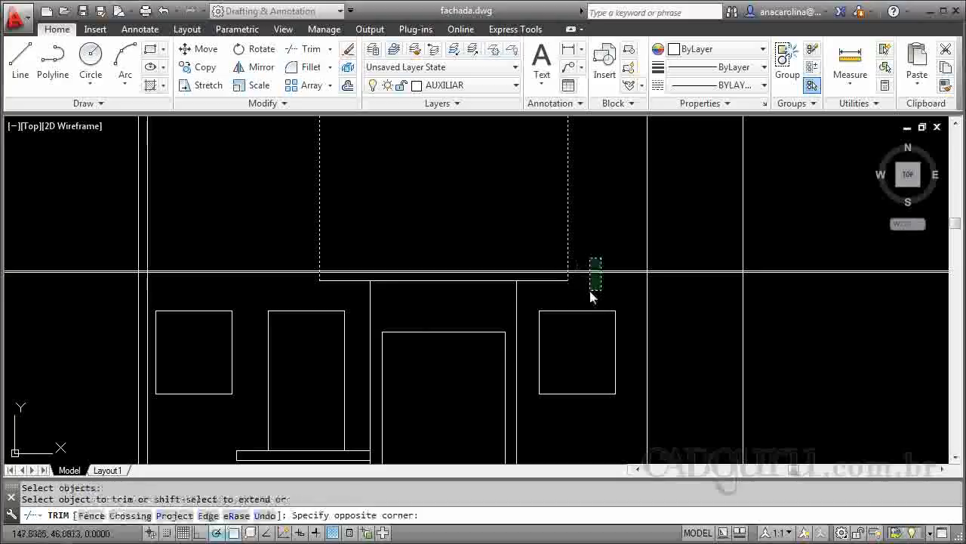
click(592, 295)
click(263, 245)
click(254, 281)
key(Return)
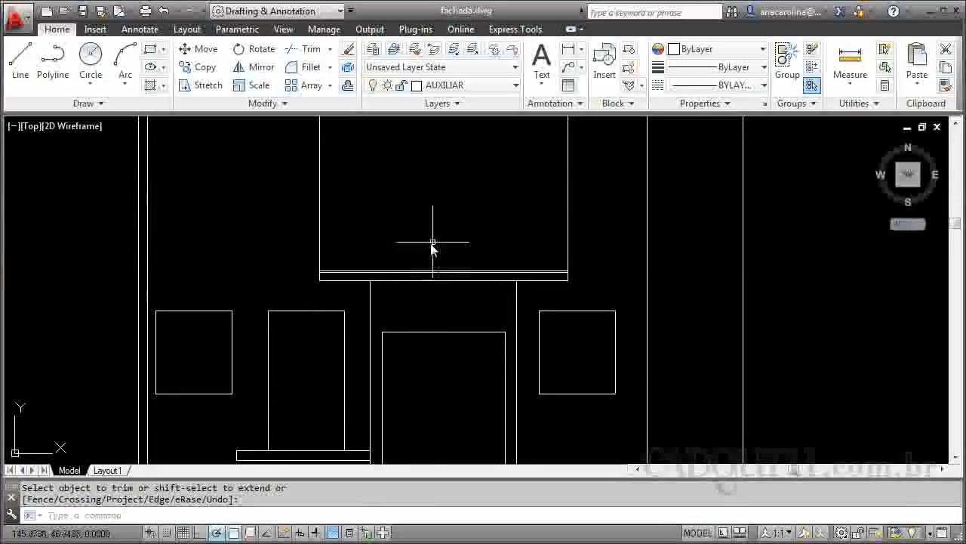
- Place a vertical construction line along the outer edge of the roof plan beside the small tiled roof
scroll(438, 252, down, 3)
scroll(423, 277, up, 2)
scroll(422, 302, down, 2)
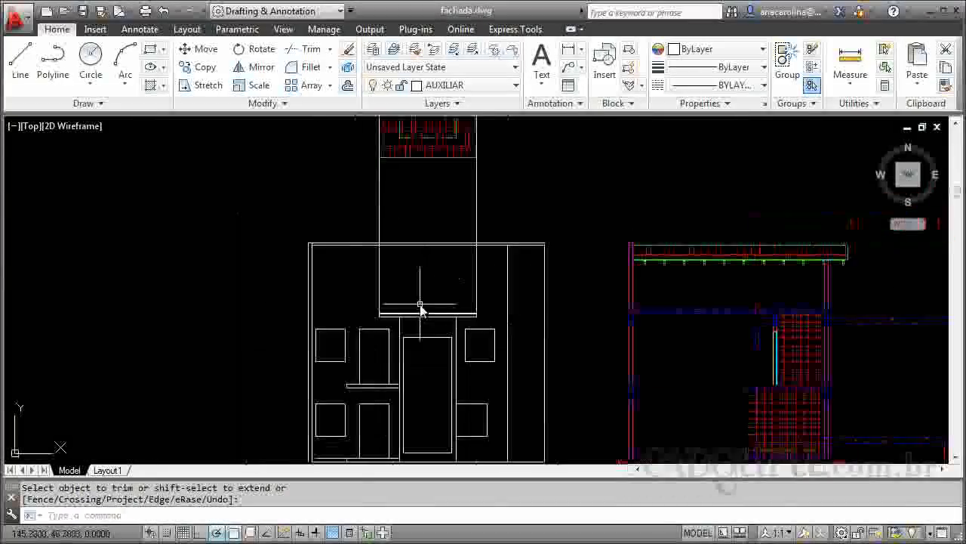
click(392, 358)
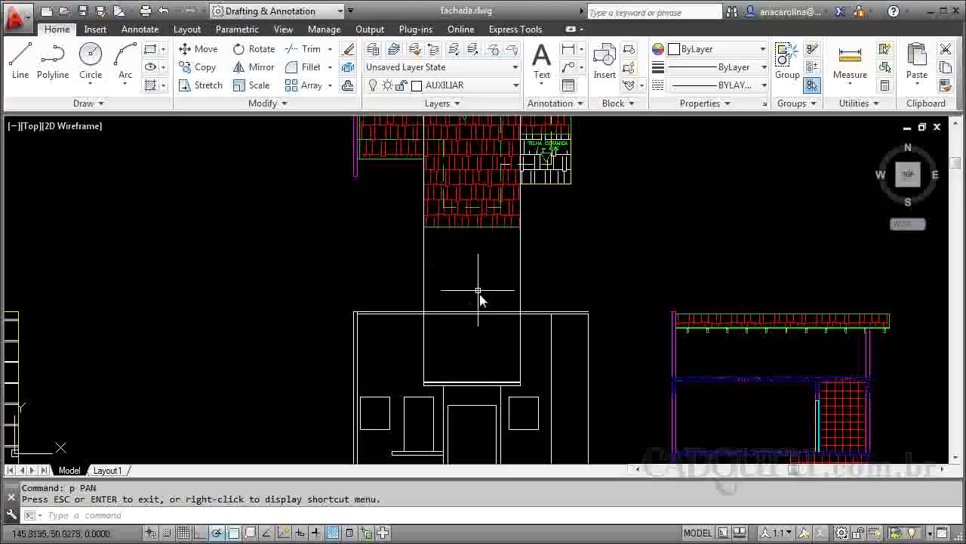
scroll(483, 366, up, 2)
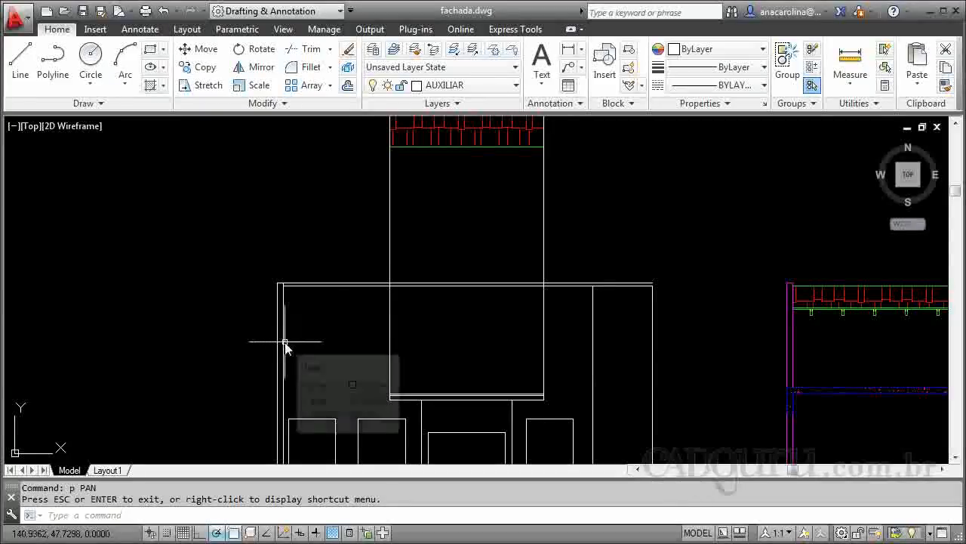
scroll(453, 379, down, 3)
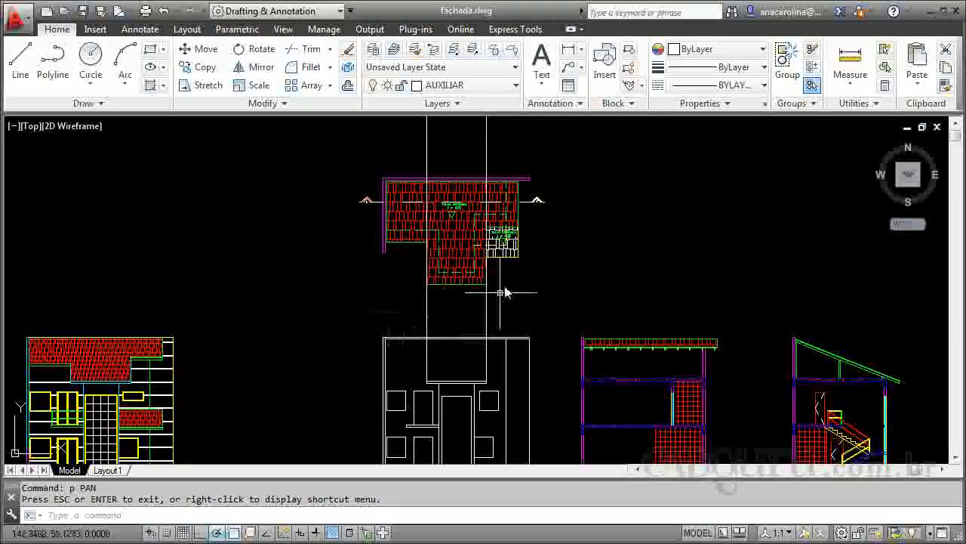
scroll(525, 222, up, 6)
scroll(522, 240, up, 2)
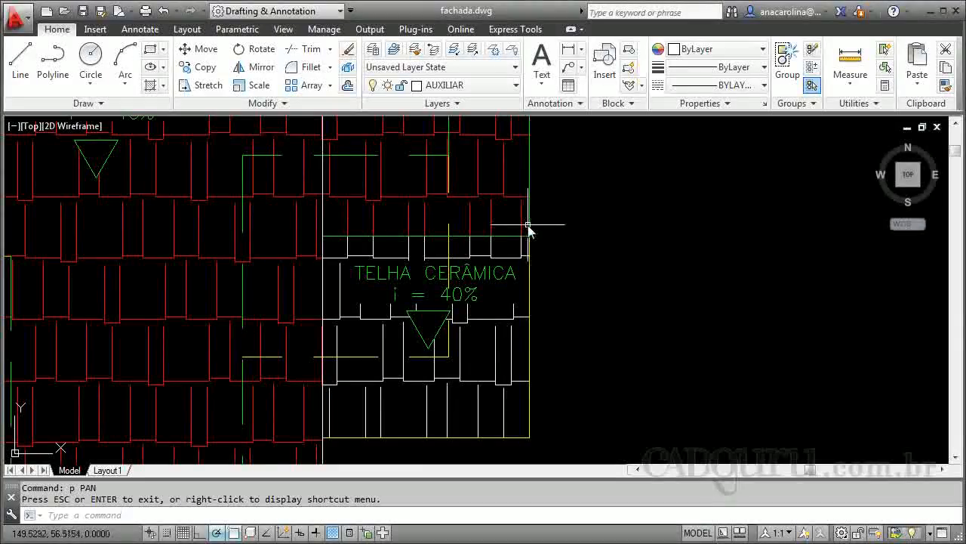
text(xl)
key(Return)
text(v)
key(Return)
scroll(600, 203, down, 6)
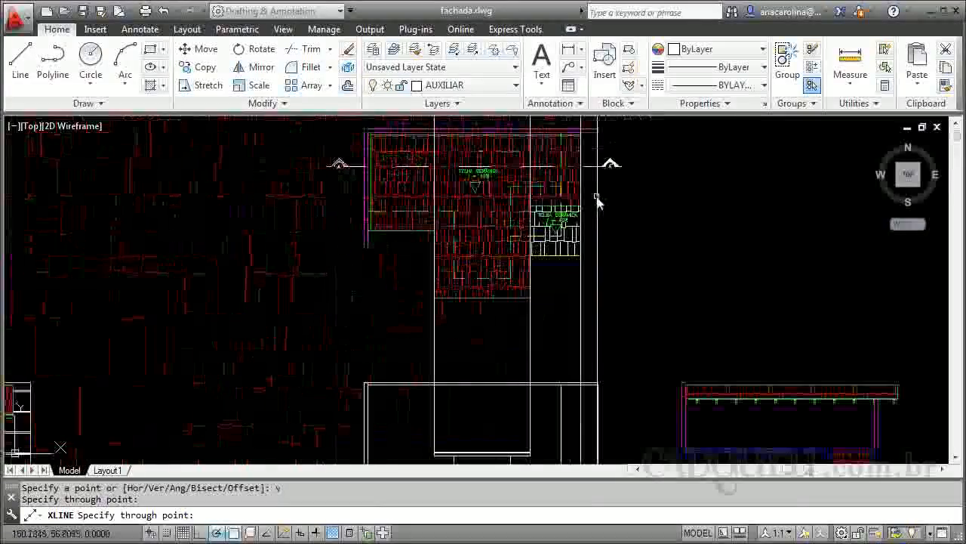
key(Escape)
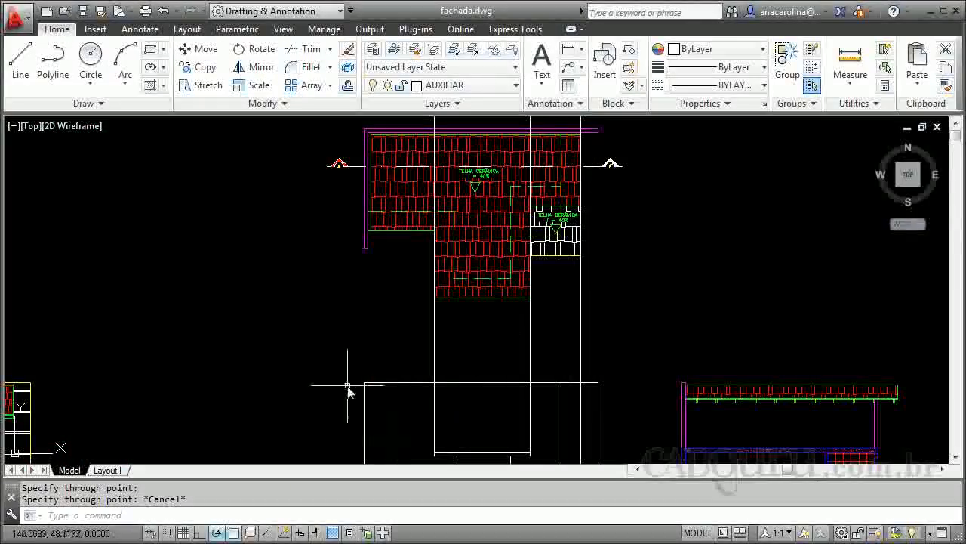
- Erase the vertical construction line along the roof plan's outer edge
scroll(359, 262, up, 4)
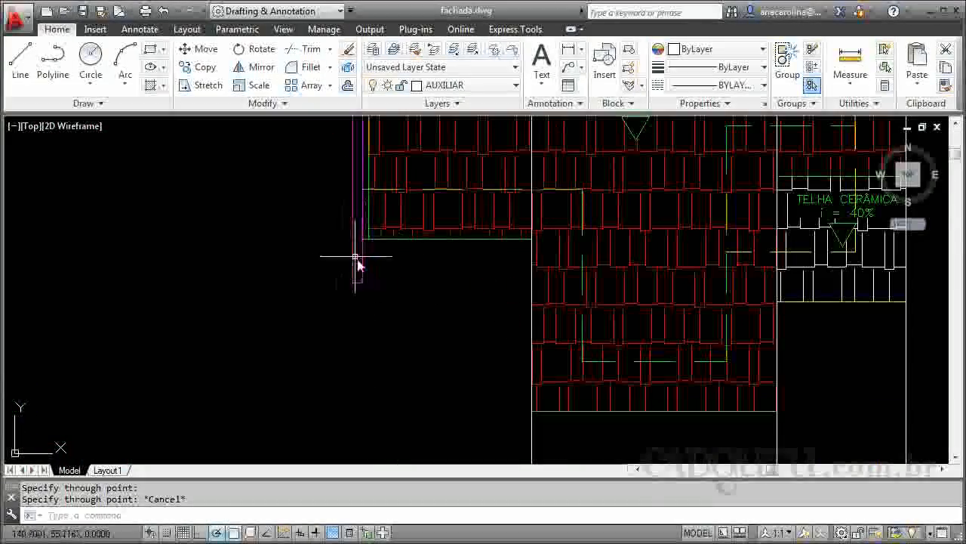
scroll(352, 213, down, 8)
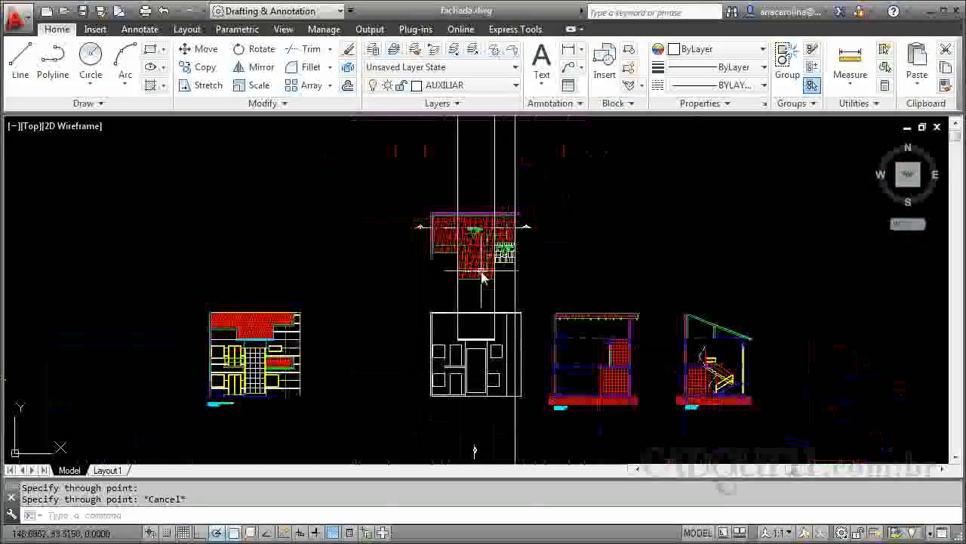
scroll(467, 332, up, 4)
scroll(453, 302, down, 2)
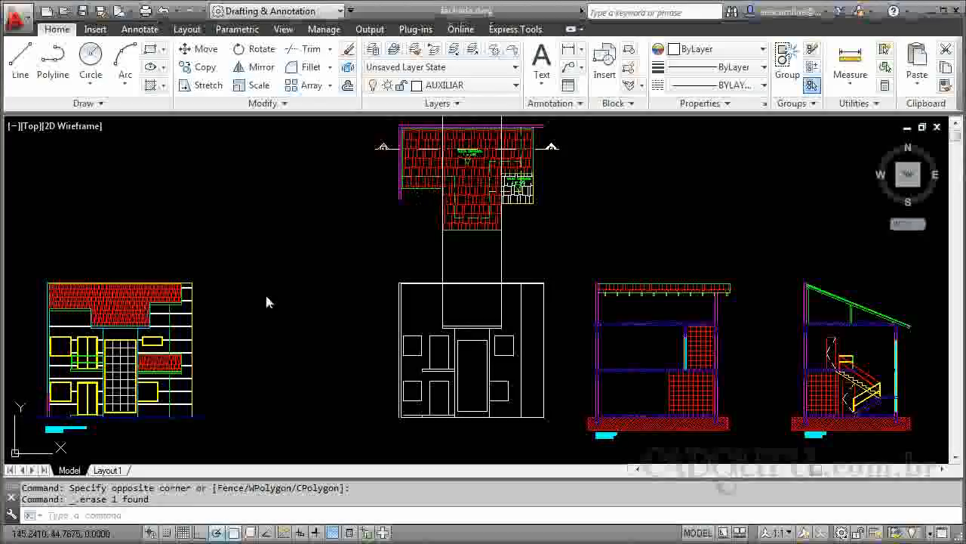
- Place a vertical construction line through the upper right corner of the tiled roof plan, projecting it onto the front facade
scroll(29, 298, up, 6)
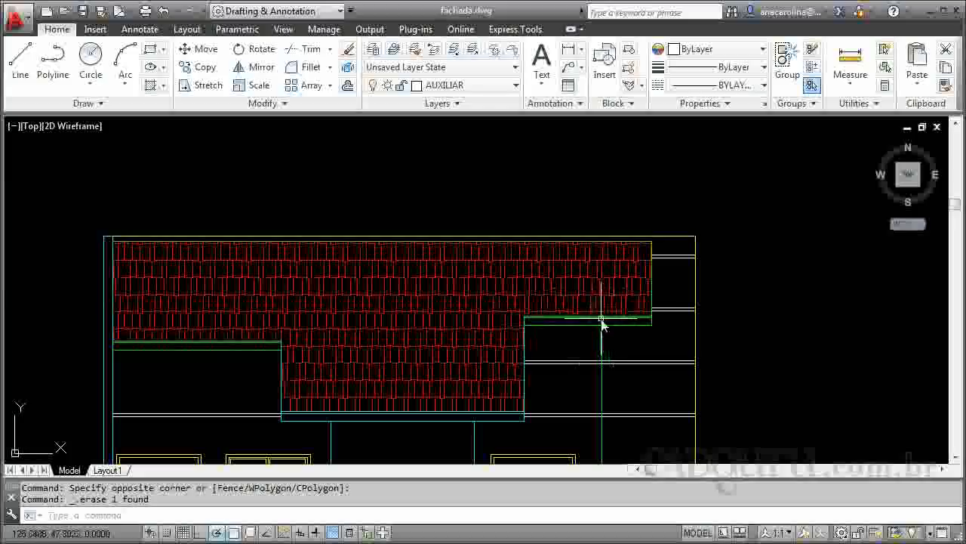
scroll(297, 297, down, 8)
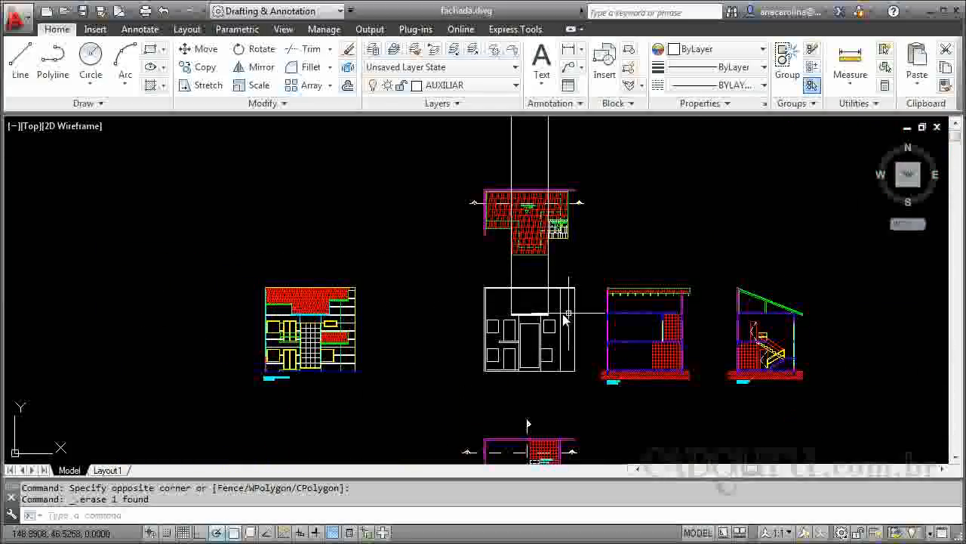
scroll(566, 305, up, 2)
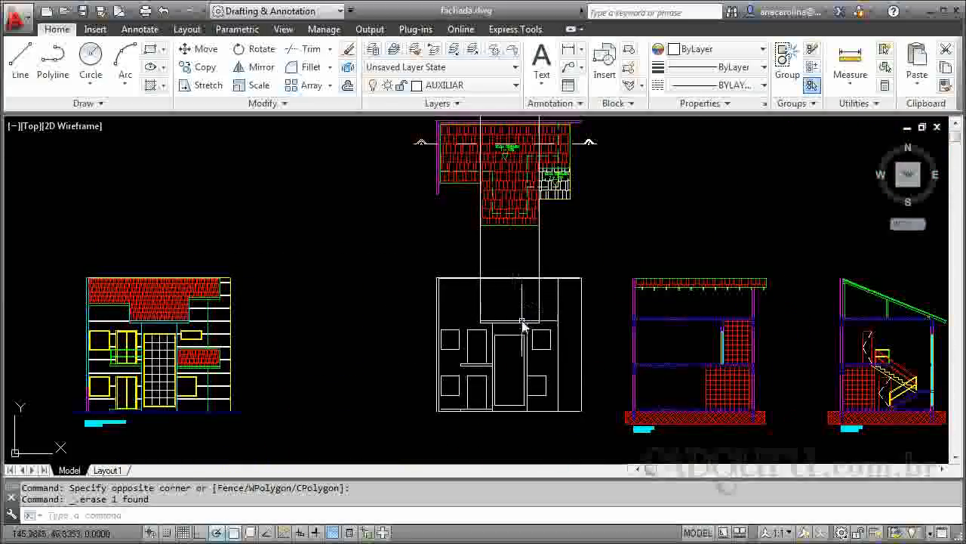
scroll(525, 324, down, 3)
scroll(544, 211, up, 7)
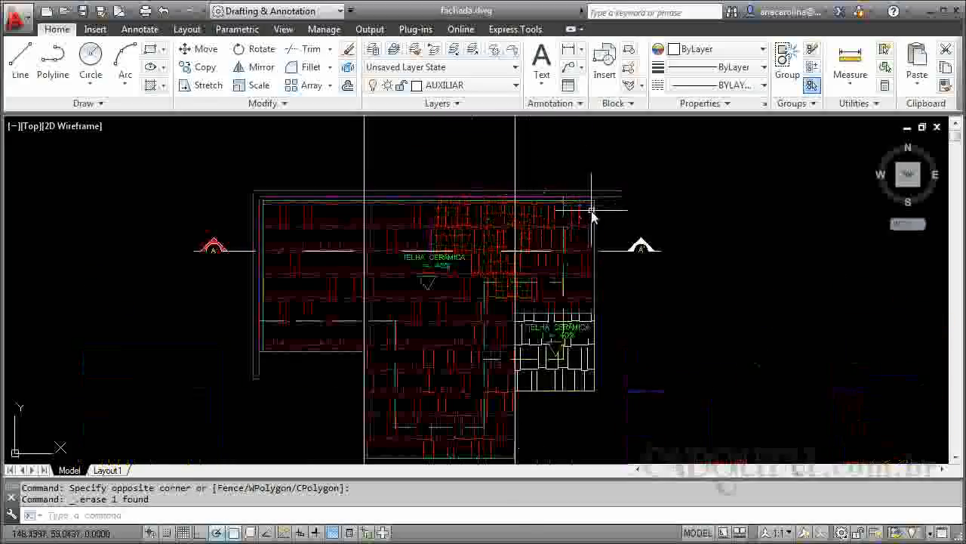
text(xl)
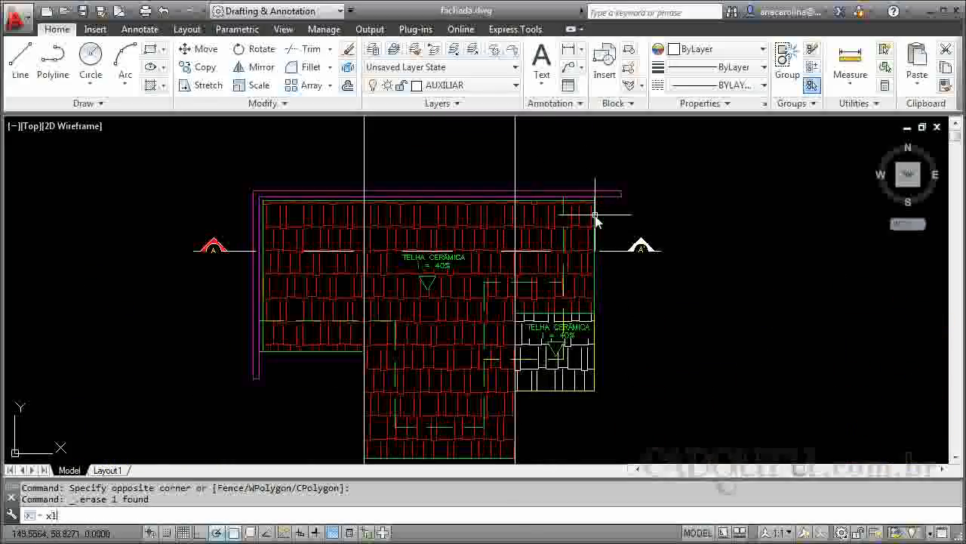
key(Return)
text(v)
key(Return)
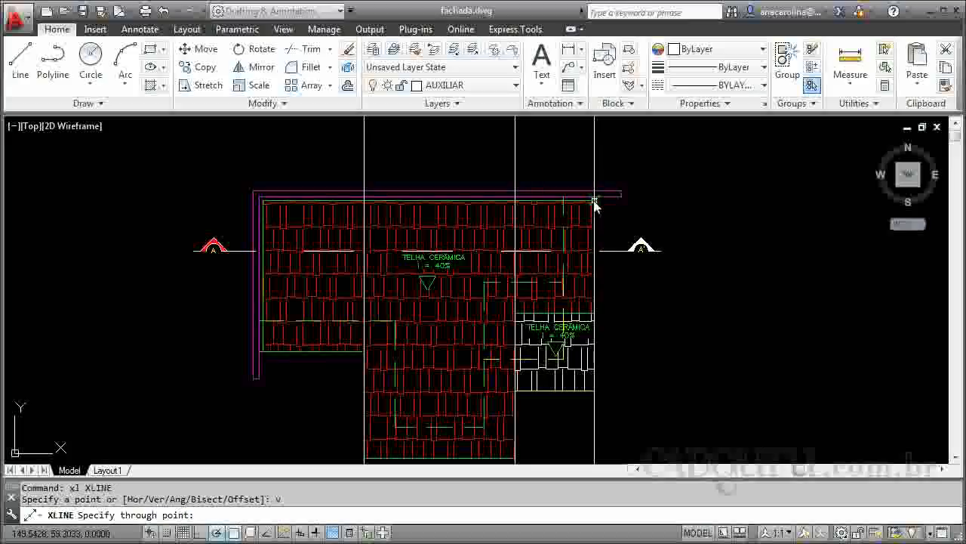
click(594, 204)
key(Return)
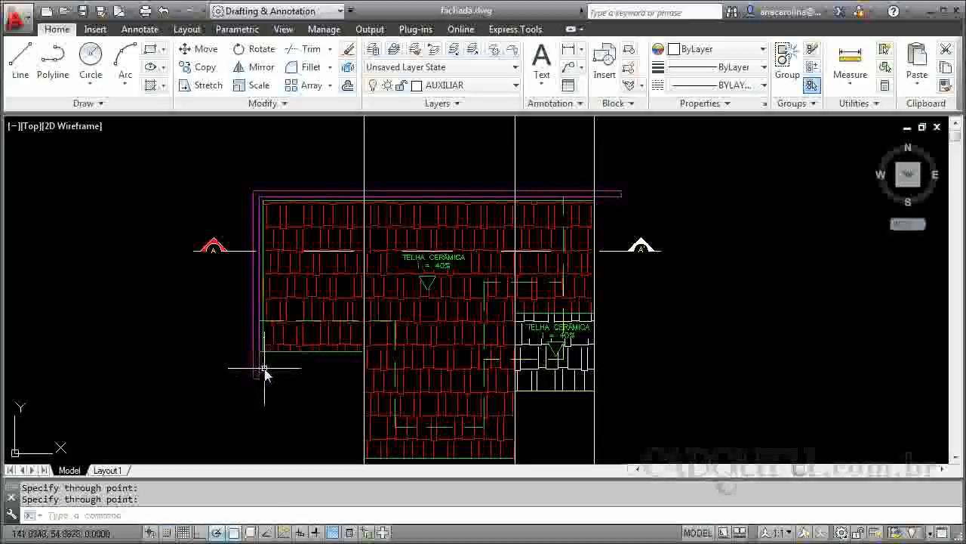
- Measure the roof plan's right edge from the top of the small white-tiled roof to the main roof's upper corner
scroll(605, 283, up, 2)
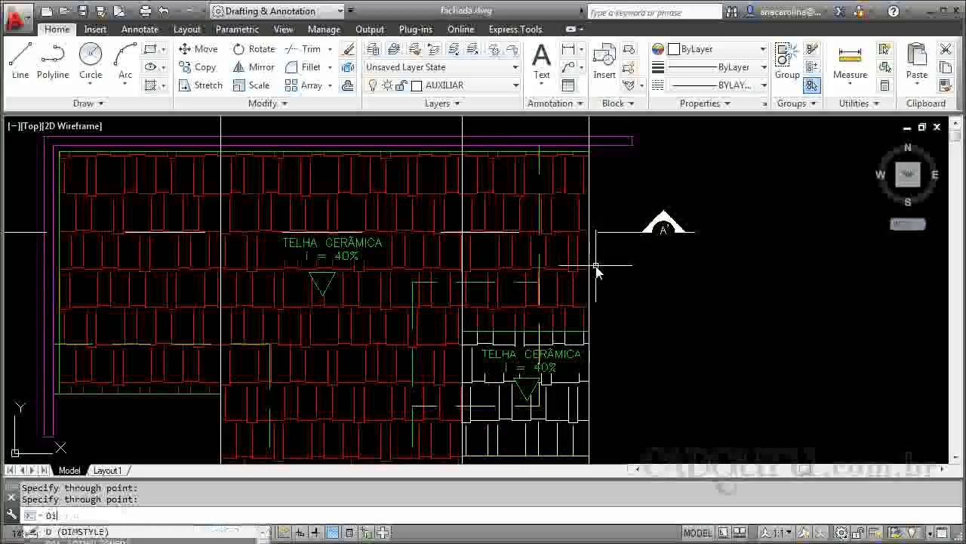
key(Return)
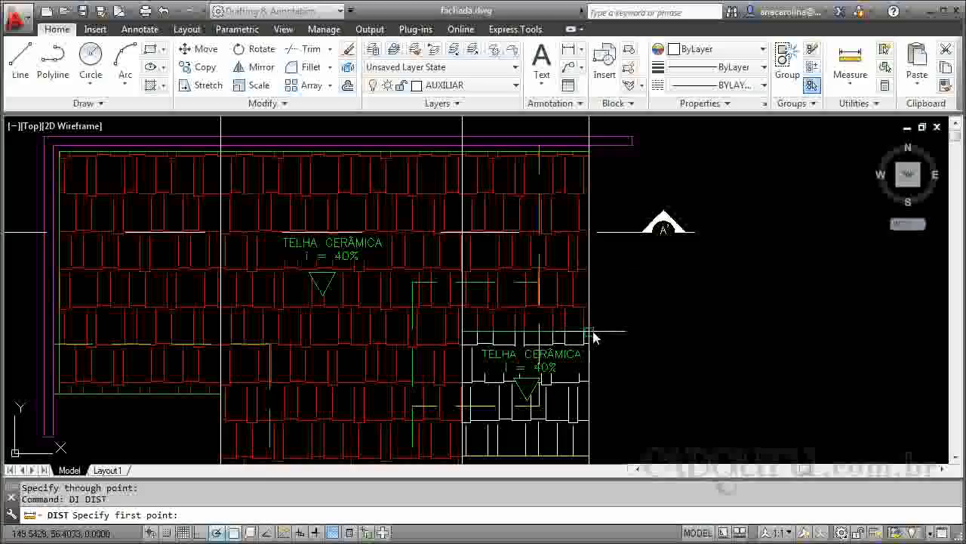
click(595, 333)
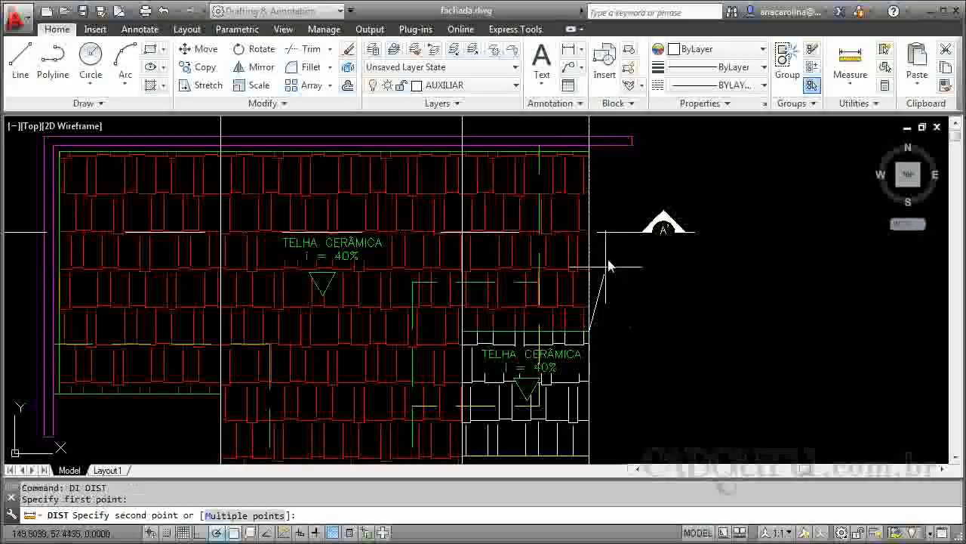
click(589, 149)
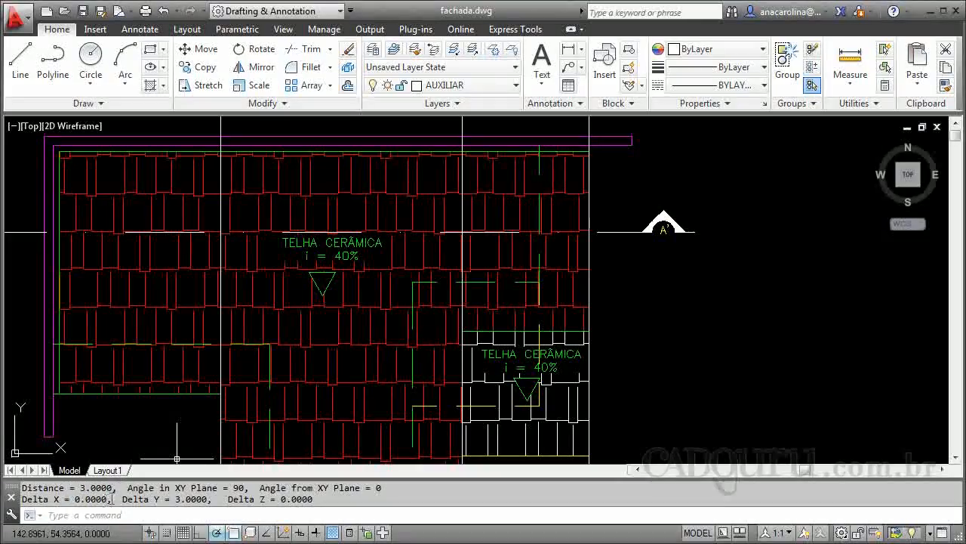
- Offset the inner face line of the tall wall in section BB by 3 toward the lower end of the roof slope
scroll(476, 207, down, 8)
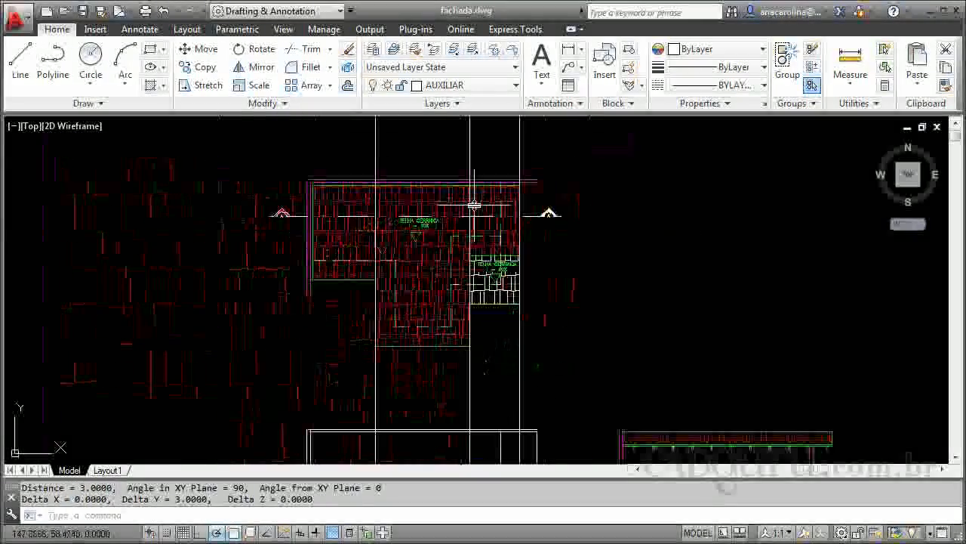
scroll(690, 288, up, 10)
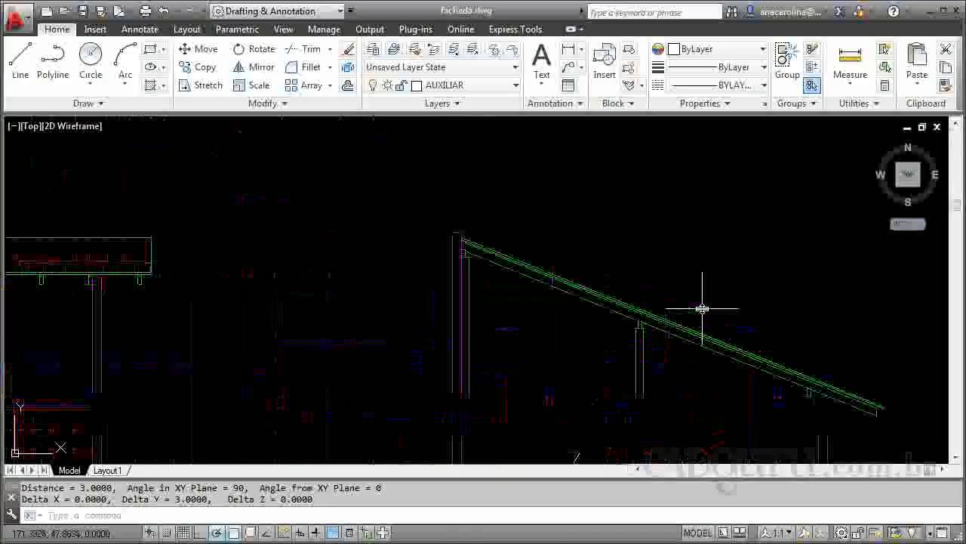
scroll(386, 288, down, 2)
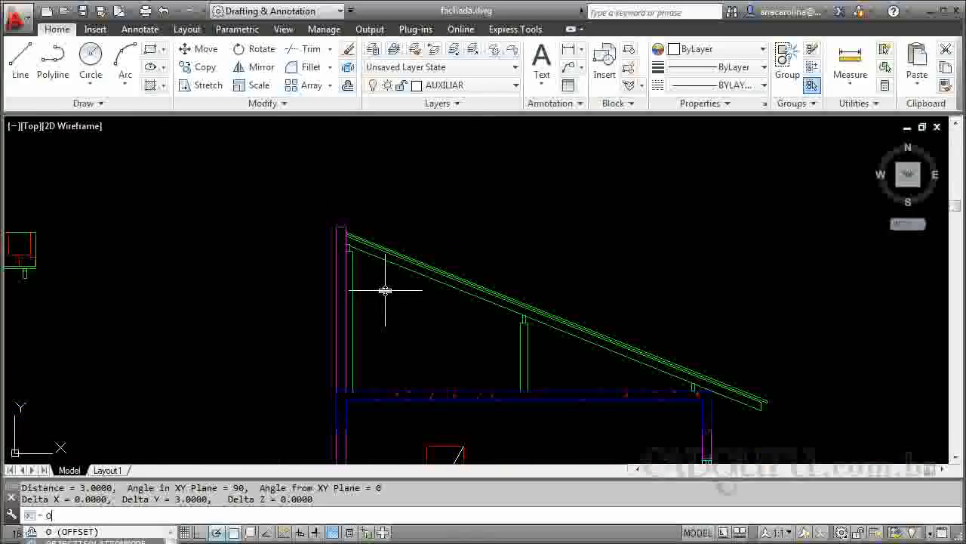
key(Return)
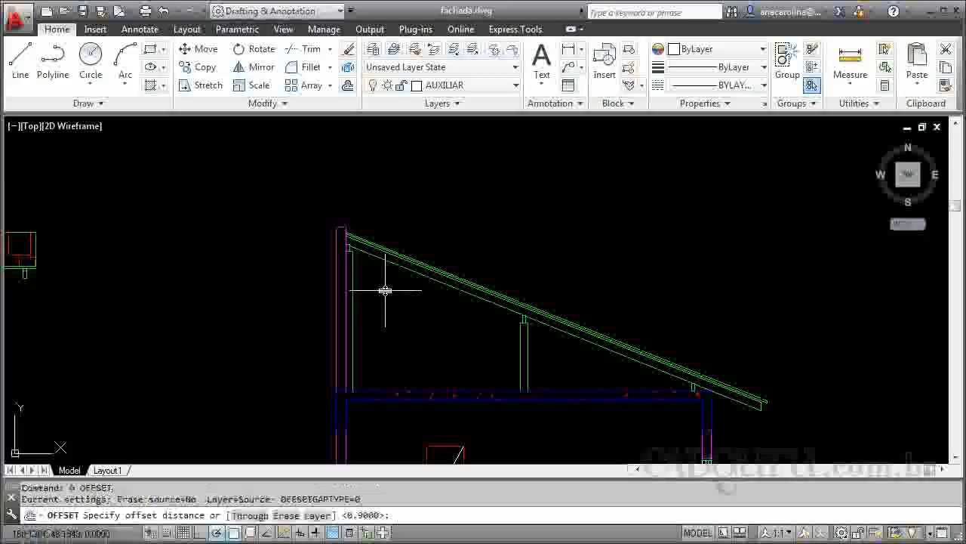
key(Return)
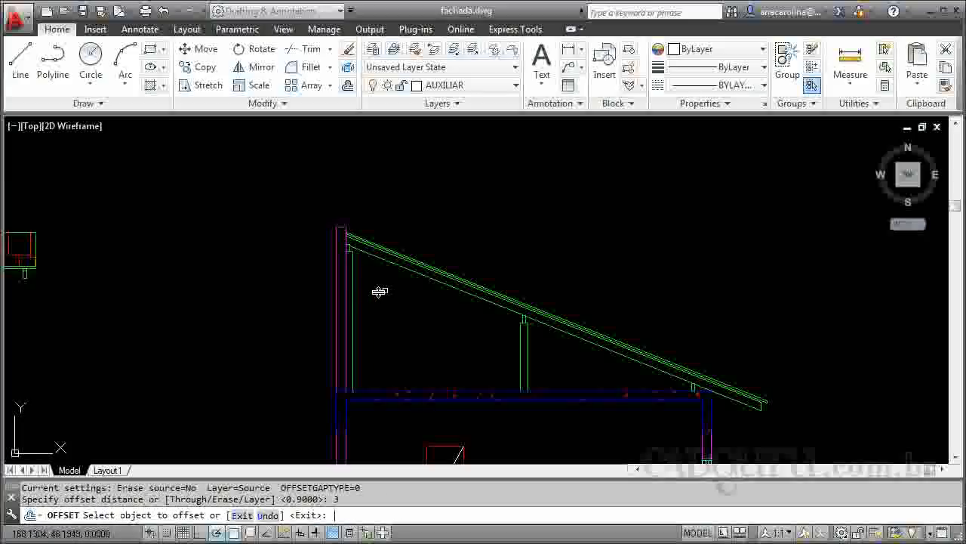
click(345, 270)
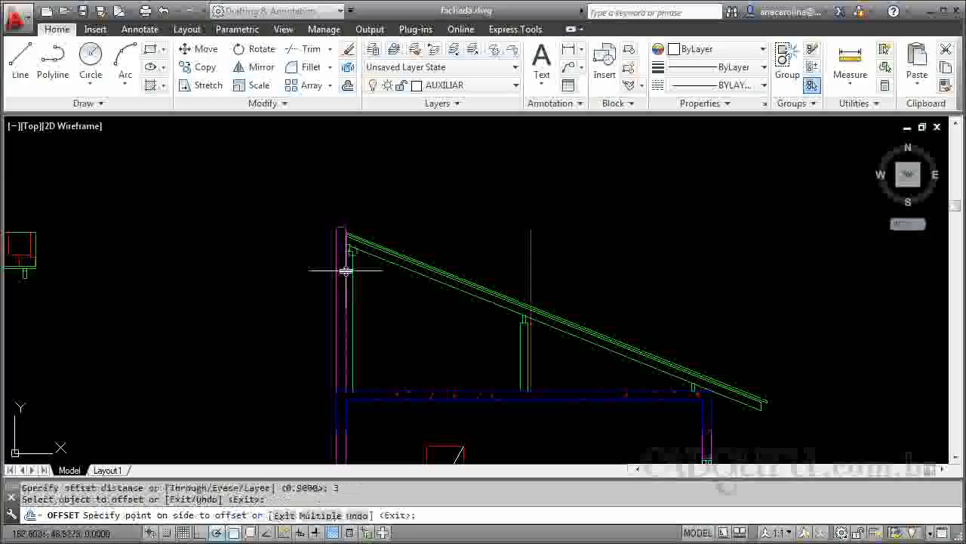
click(581, 236)
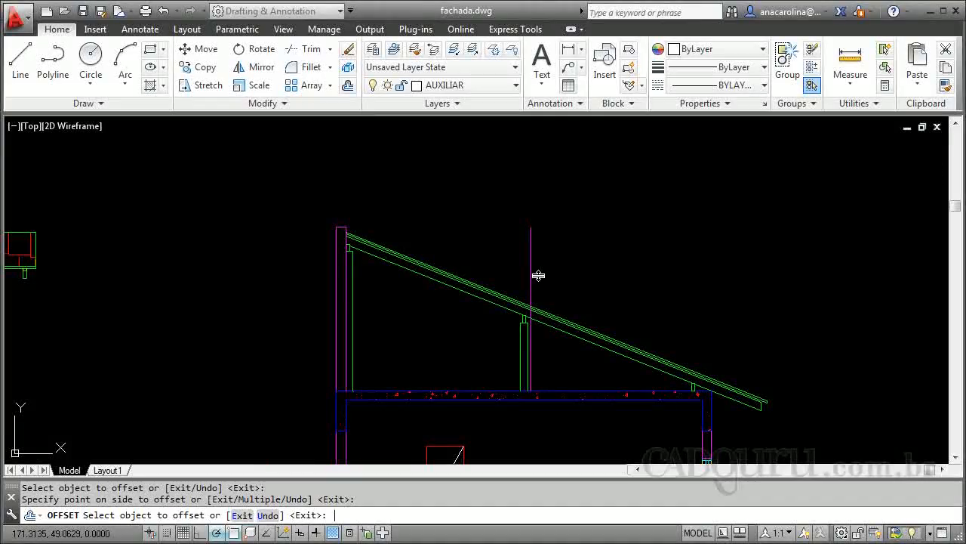
key(Return)
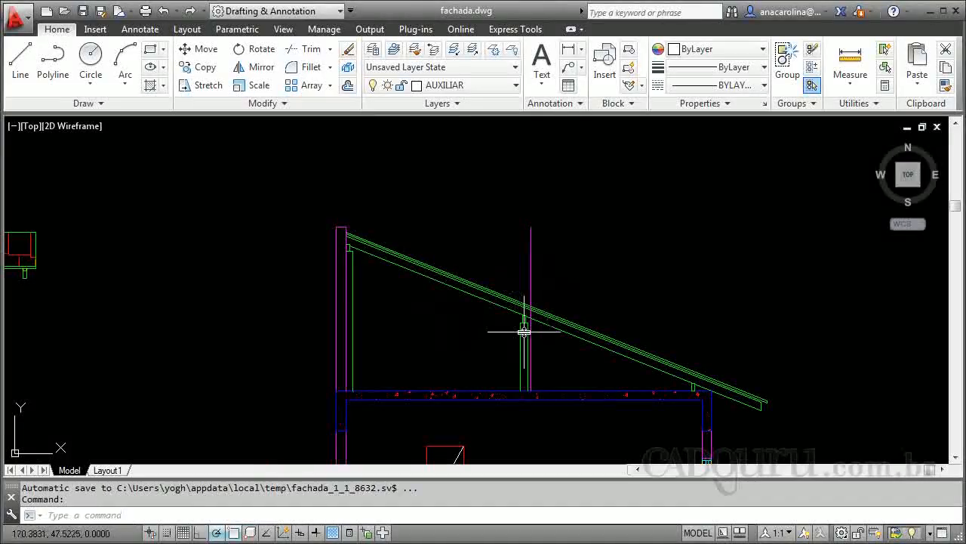
- Place a horizontal construction line where the offset wall line crosses the uppermost sloping roof line in section BB
scroll(536, 310, up, 4)
scroll(535, 314, up, 2)
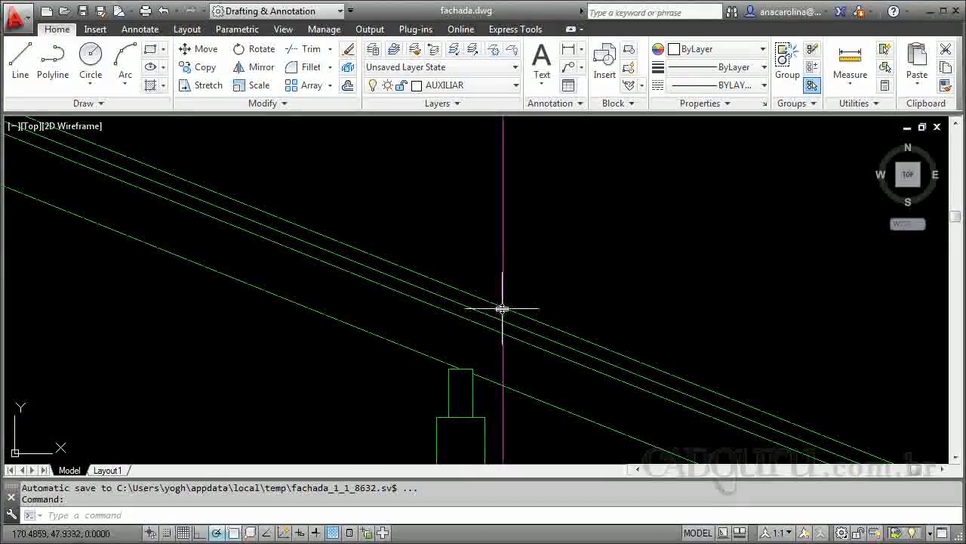
text(xl)
key(Return)
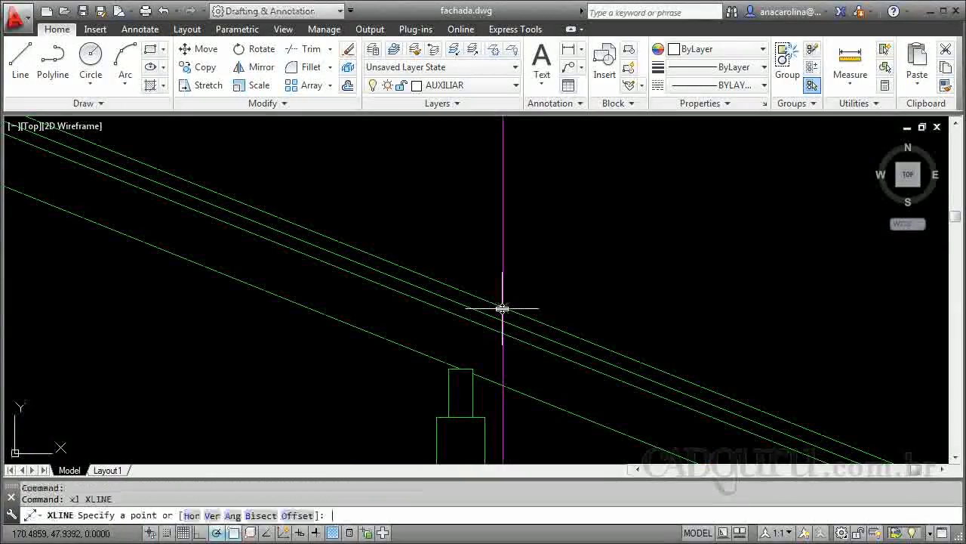
text(h)
key(Return)
click(503, 306)
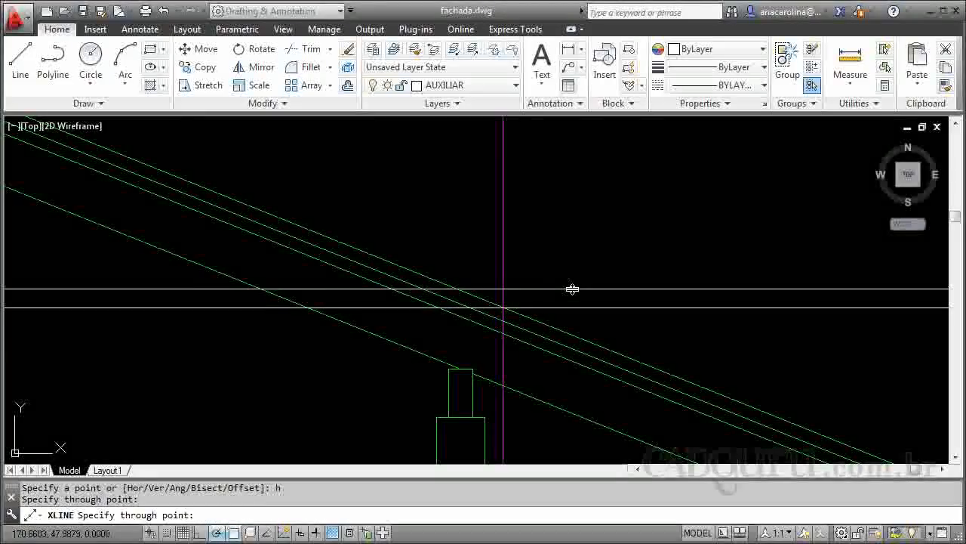
key(Return)
- Copy the projecting roof's three eave lines from their upper right endpoint to the intersection of the new vertical and horizontal construction lines
scroll(636, 274, down, 6)
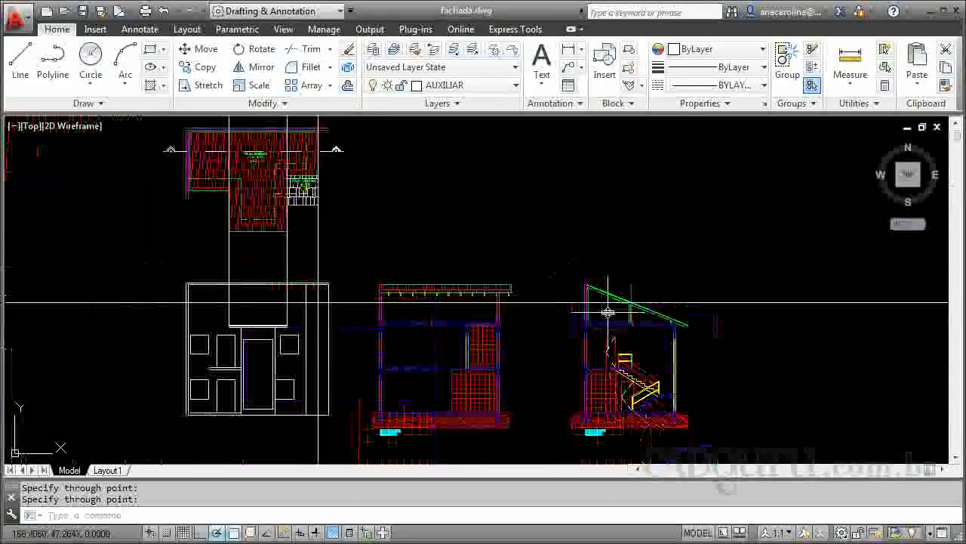
scroll(284, 313, up, 5)
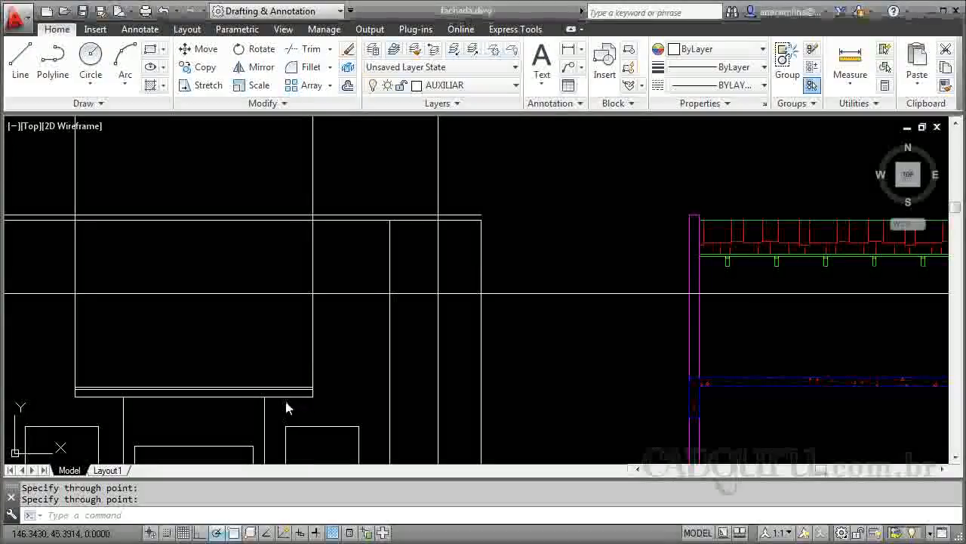
scroll(291, 394, up, 2)
click(356, 367)
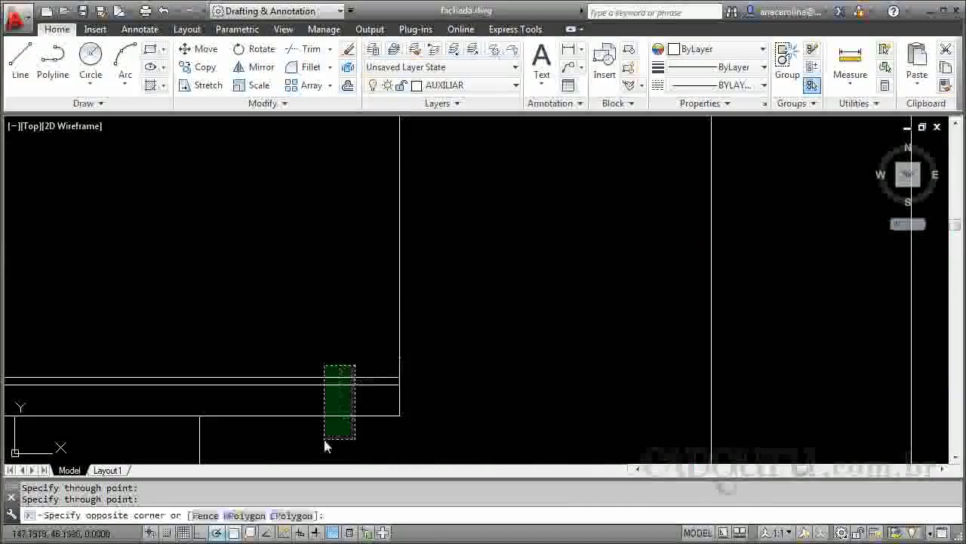
click(326, 442)
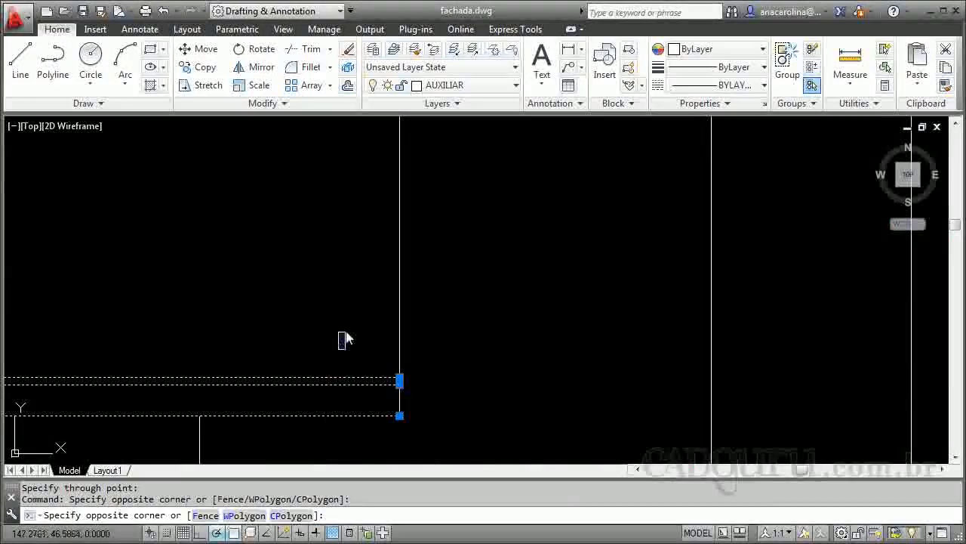
key(Return)
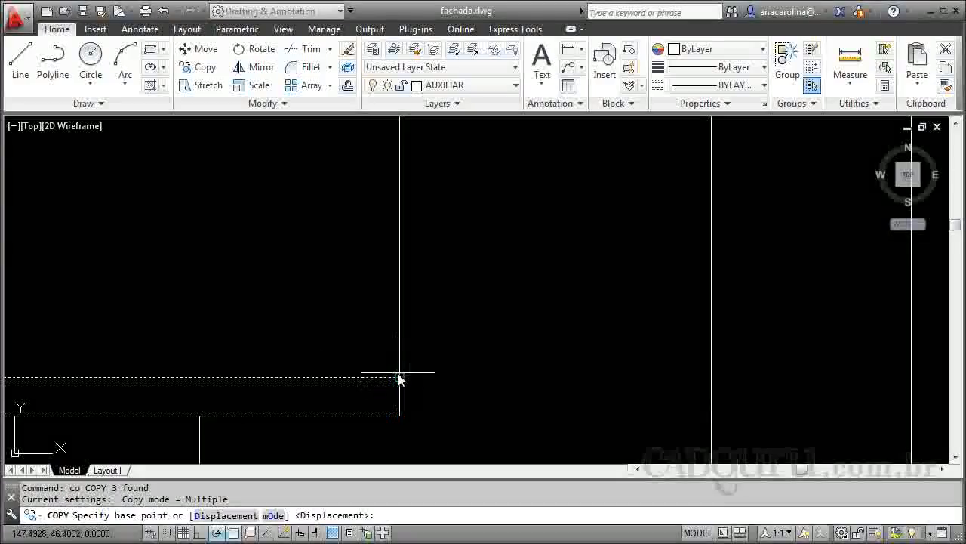
click(400, 377)
scroll(370, 428, down, 2)
scroll(564, 268, up, 4)
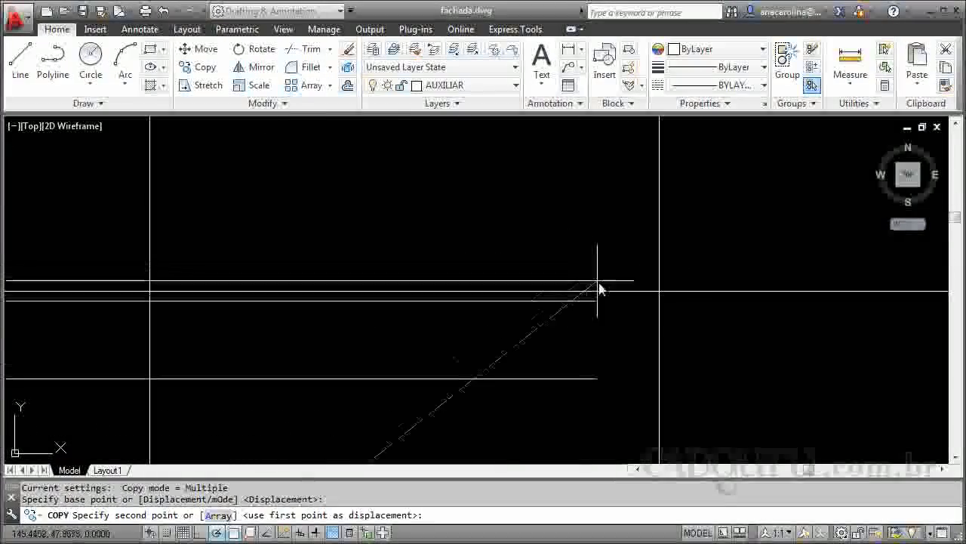
click(660, 294)
key(Return)
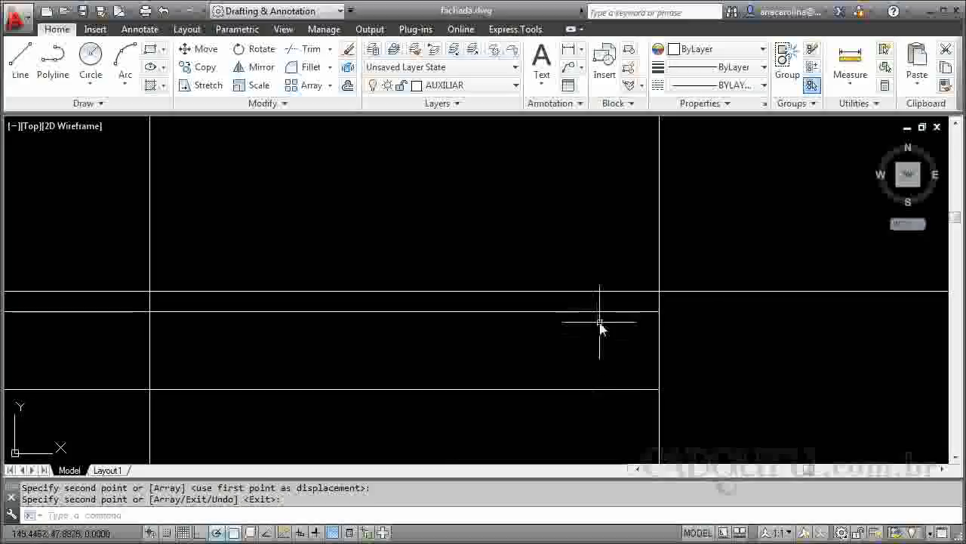
- Fillet the right vertical construction line with the lowest copied eave line to form a sharp corner on the facade
scroll(638, 366, down, 4)
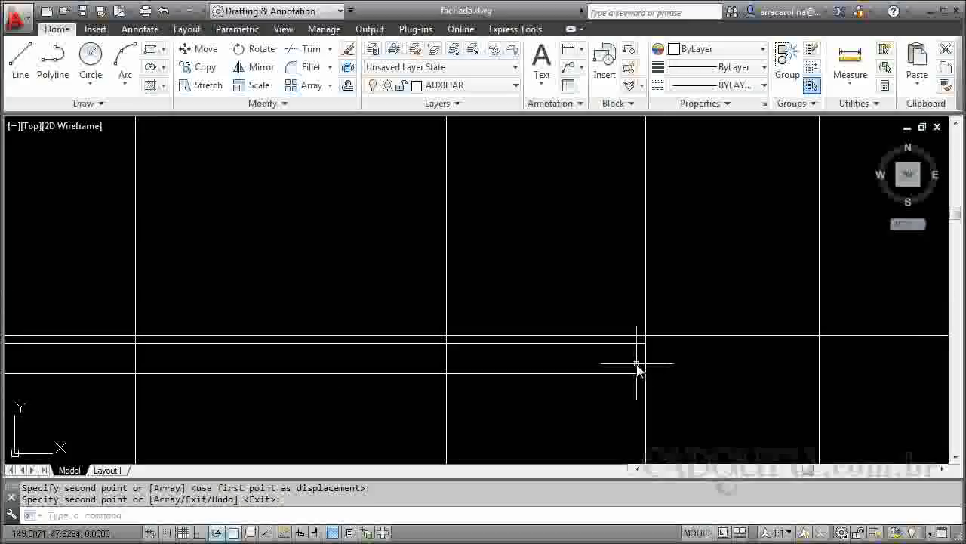
text(f)
key(Return)
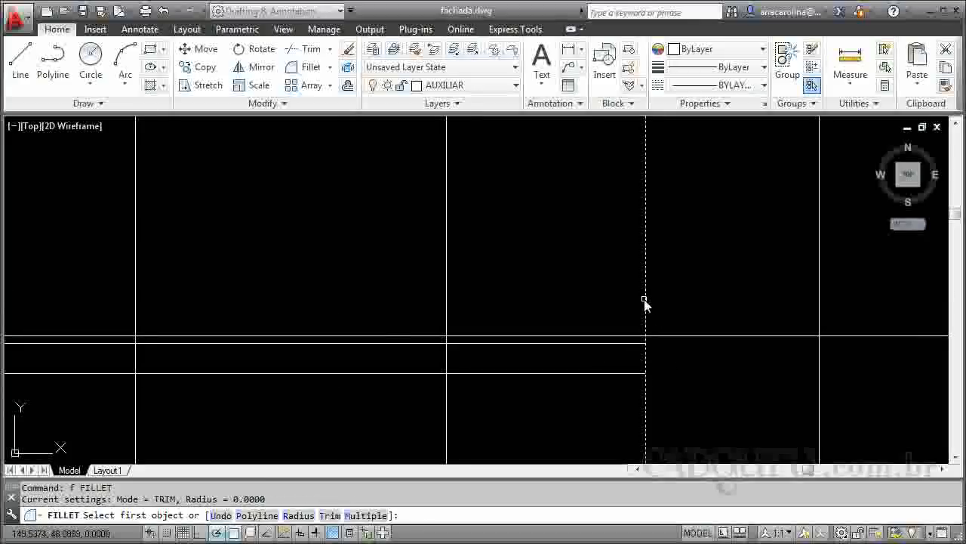
click(644, 300)
click(621, 372)
scroll(699, 373, down, 2)
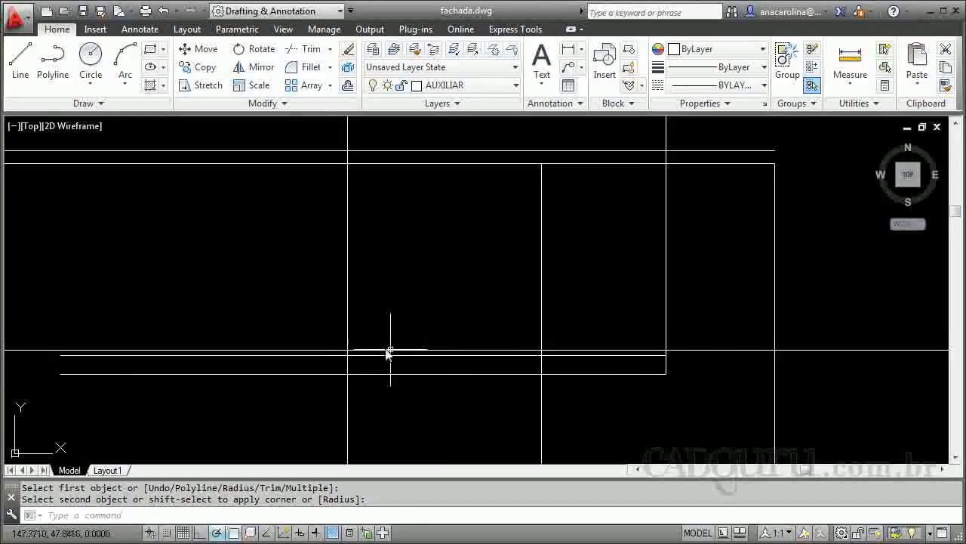
- Trim the copied eave lines and horizontal construction line left of the projecting roof's right side line, using that side line as cutting edge
text(tr)
key(Return)
click(348, 369)
key(Return)
click(318, 333)
click(264, 426)
key(Return)
- Erase the remaining horizontal construction line that extends past the right roof section's eave
click(698, 346)
click(696, 387)
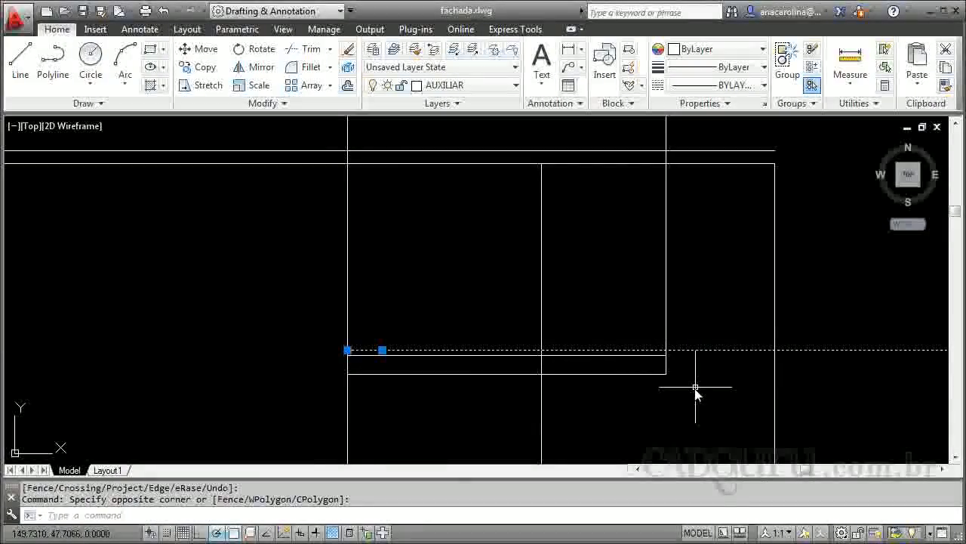
key(Delete)
scroll(513, 315, down, 2)
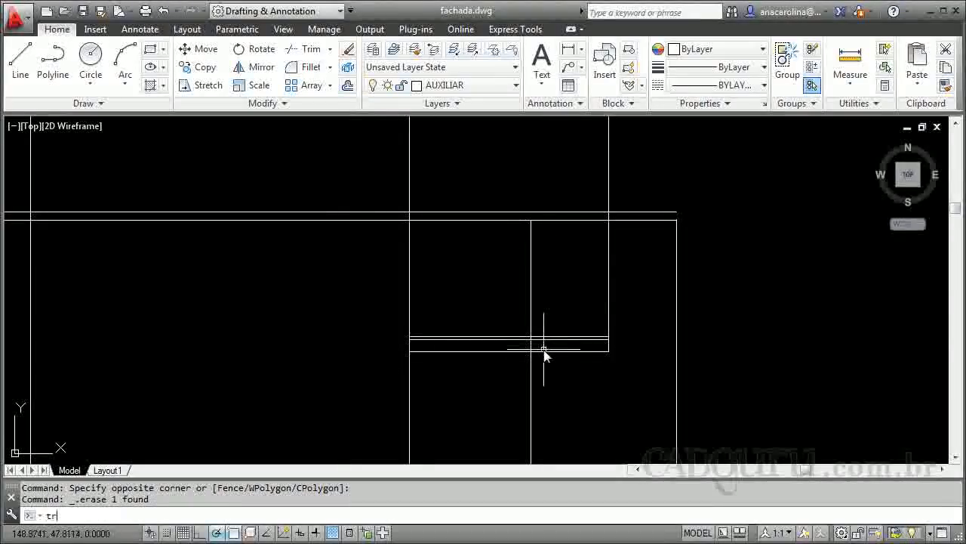
key(Escape)
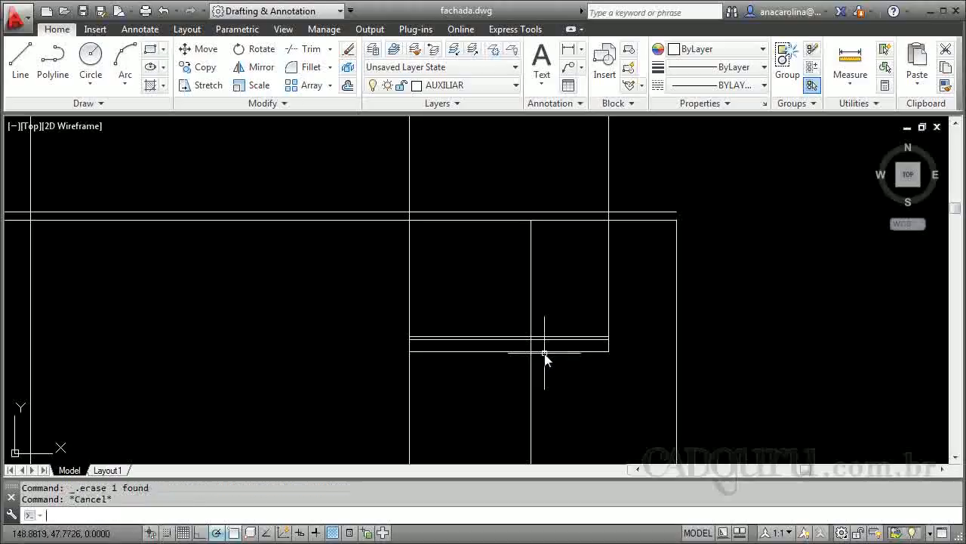
- Trim the vertical wall line above the right roof section, using that section's lowest eave line as the cutting edge
key(Return)
click(545, 352)
key(Return)
click(552, 294)
click(520, 309)
key(Return)
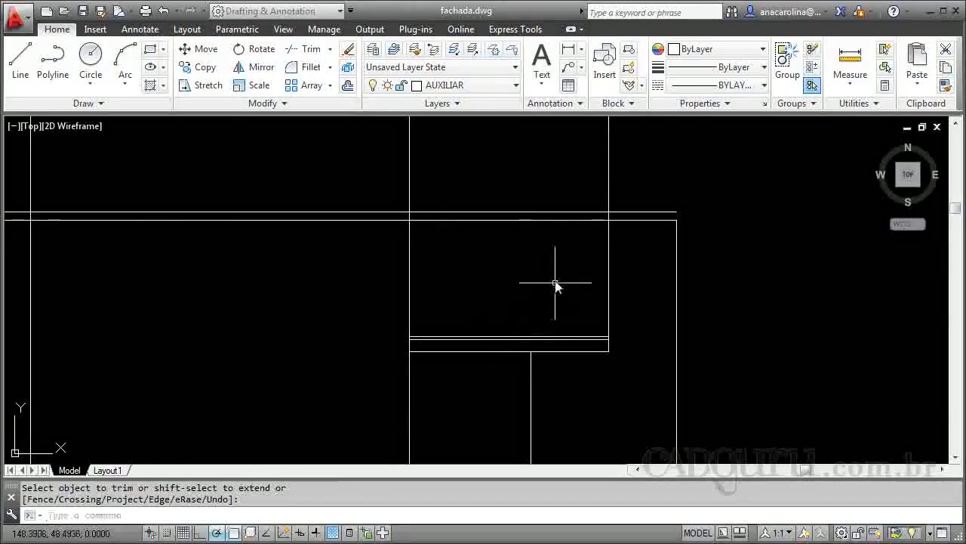
- Fillet the projecting roof's right side line with the right section's uppermost eave line to form a sharp corner
scroll(550, 260, down, 4)
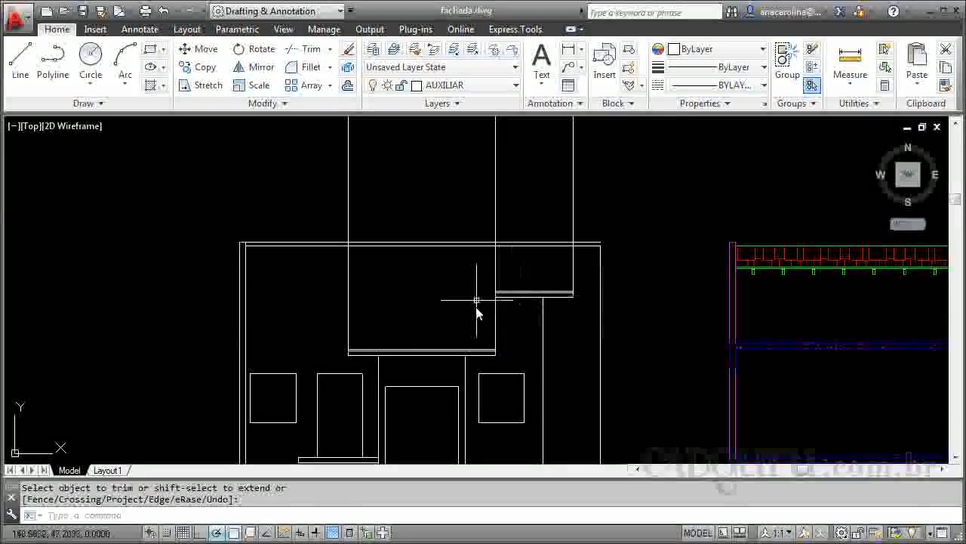
scroll(502, 293, up, 5)
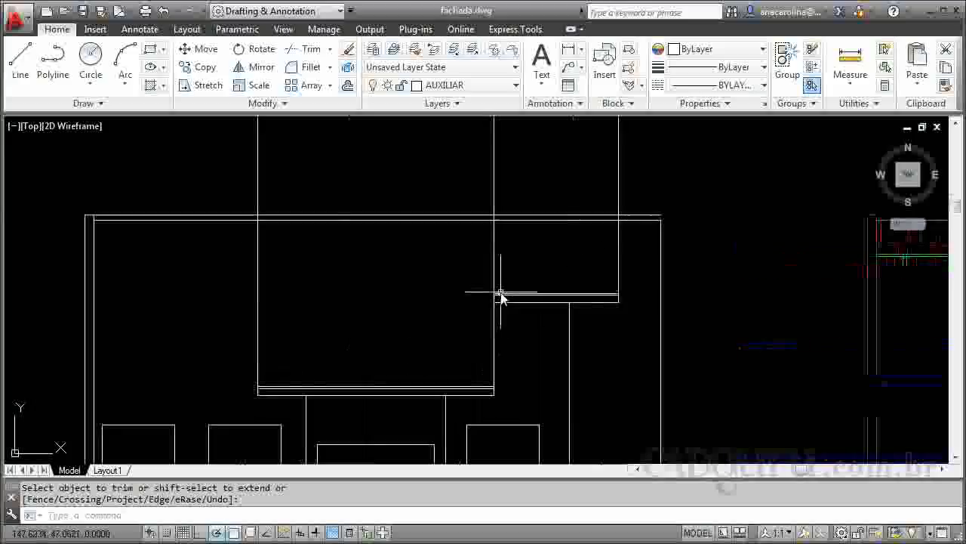
key(Return)
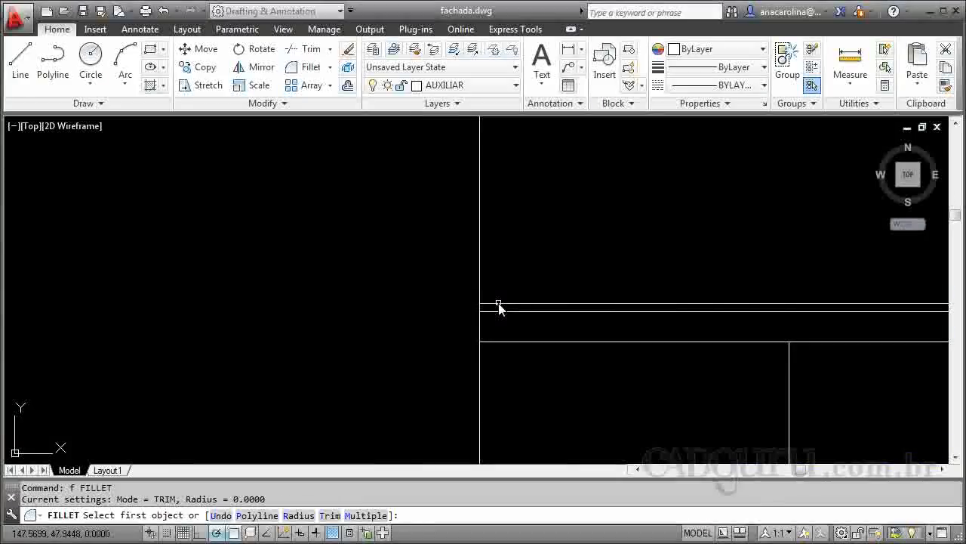
click(500, 304)
key(Return)
scroll(507, 267, down, 6)
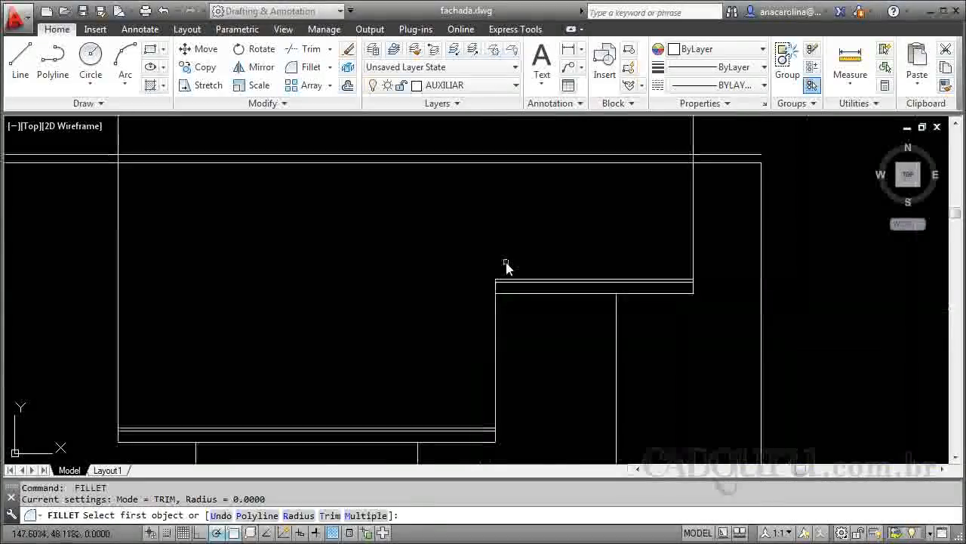
key(Escape)
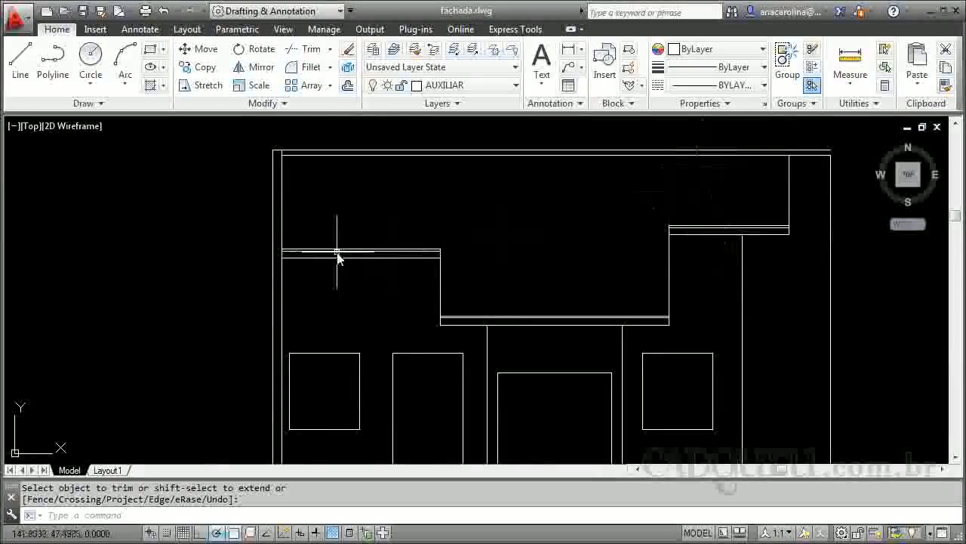
- Draw a horizontal construction line through the point where section BB's roof meets the right upper wall line
click(324, 275)
scroll(319, 296, down, 4)
scroll(318, 298, down, 2)
scroll(347, 170, down, 2)
scroll(345, 161, up, 6)
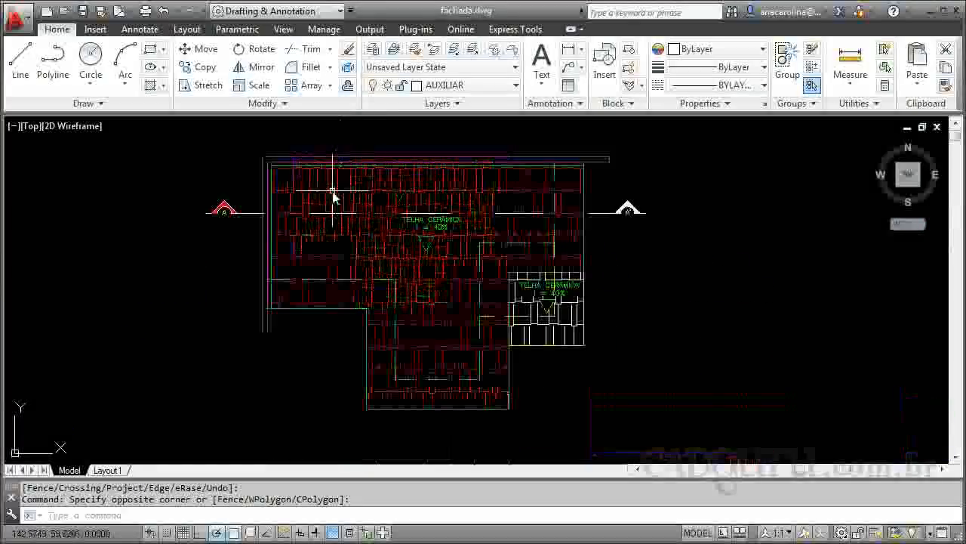
scroll(312, 248, down, 4)
scroll(770, 386, up, 5)
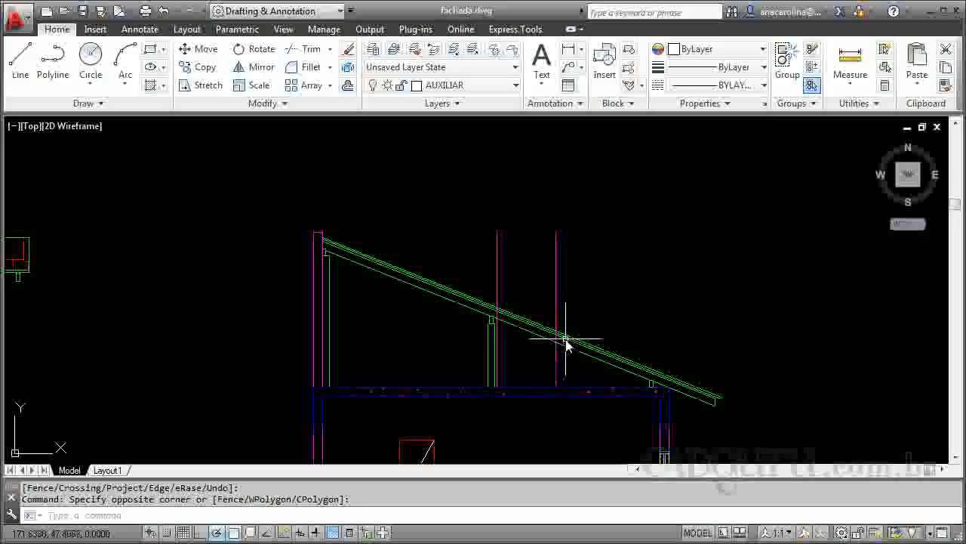
text(xl)
key(Return)
text(h)
key(Return)
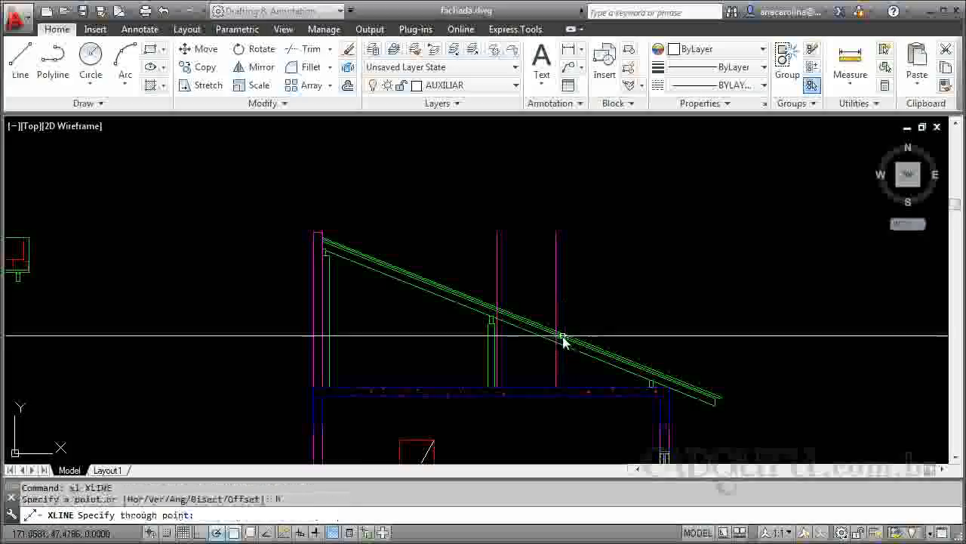
scroll(559, 336, up, 4)
click(535, 324)
key(Return)
scroll(753, 358, down, 8)
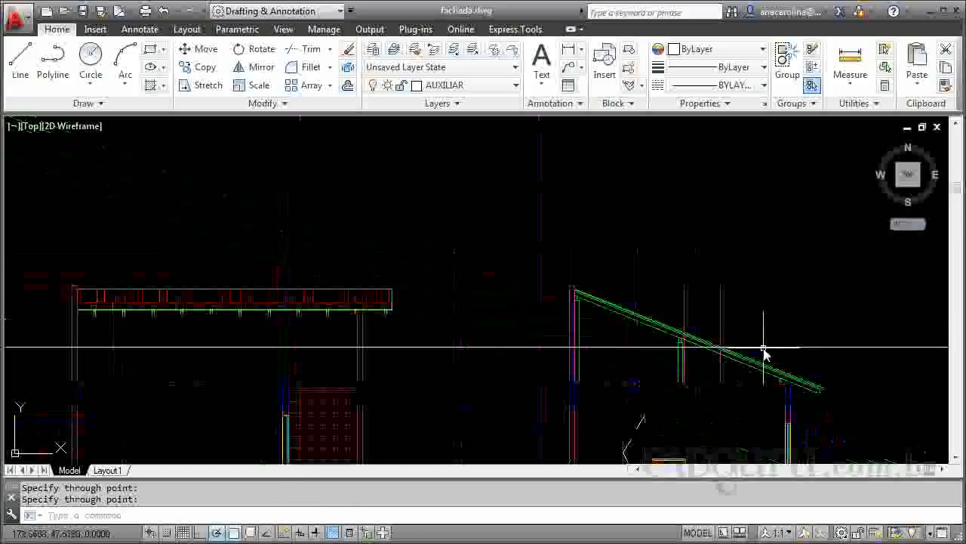
- Erase the horizontal construction line projected from section BB across the facade
scroll(377, 366, up, 6)
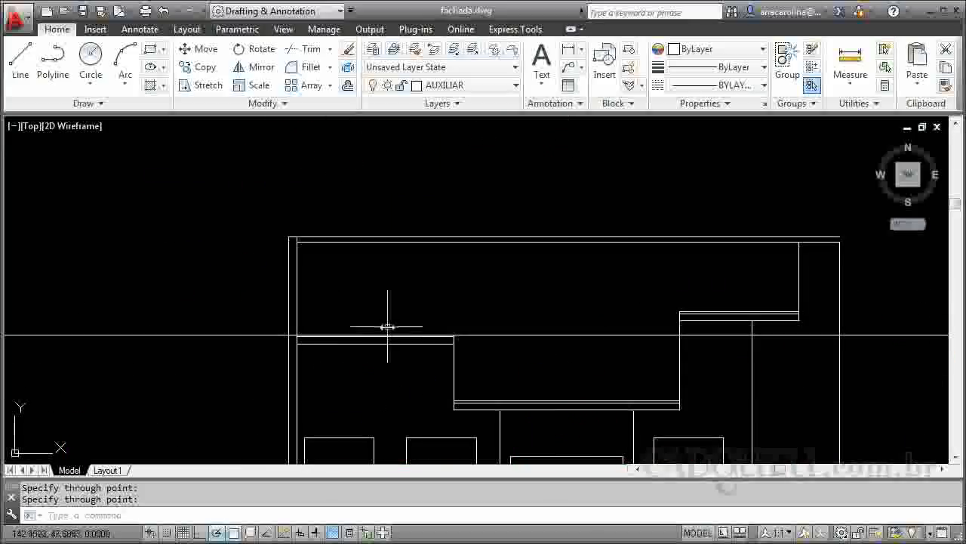
click(545, 372)
click(509, 321)
text(e)
key(Return)
- Draw a vertical construction line through the lower right corner of the small white-tiled roof on the roof plan
scroll(455, 219, down, 4)
scroll(591, 368, up, 2)
scroll(590, 368, down, 2)
scroll(590, 367, up, 2)
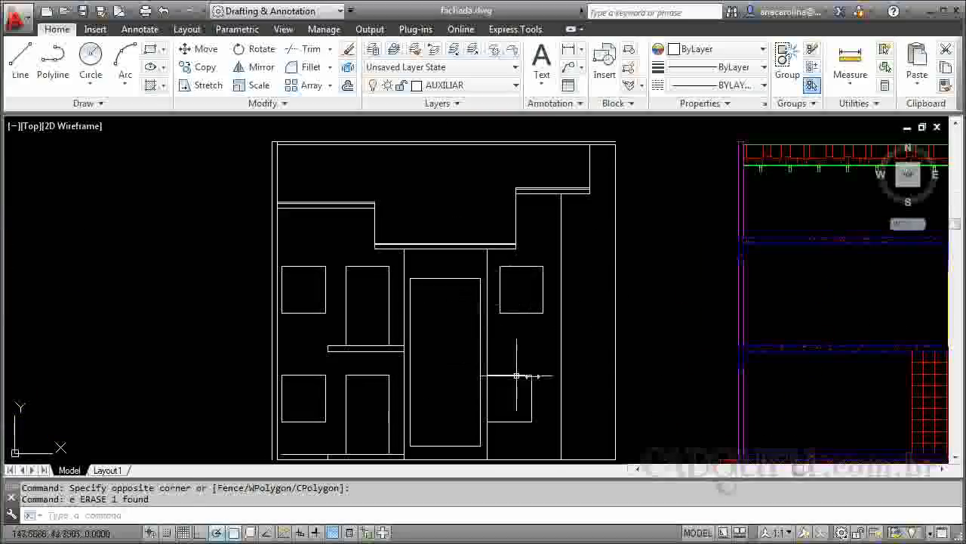
scroll(514, 396, down, 5)
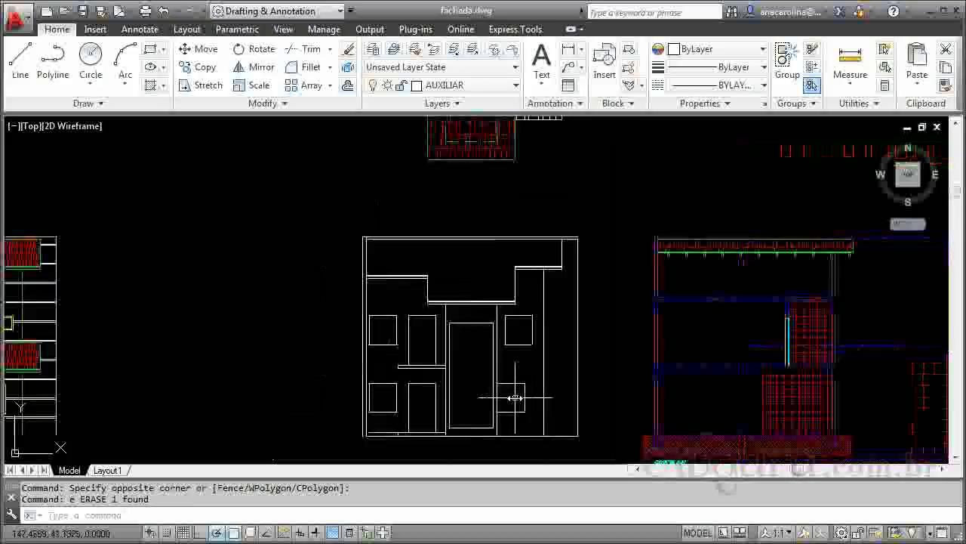
scroll(533, 173, up, 6)
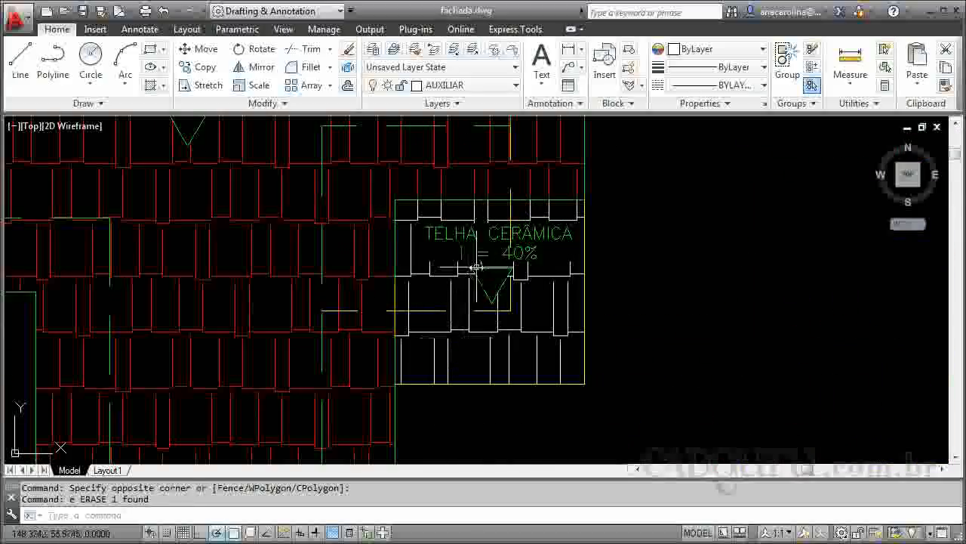
text(l)
key(Return)
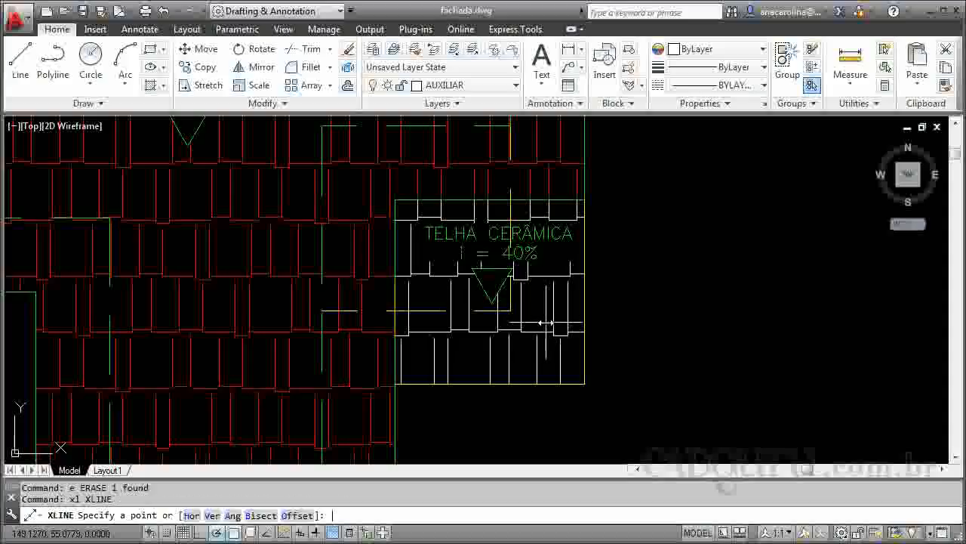
text(v)
key(Return)
click(584, 384)
key(Return)
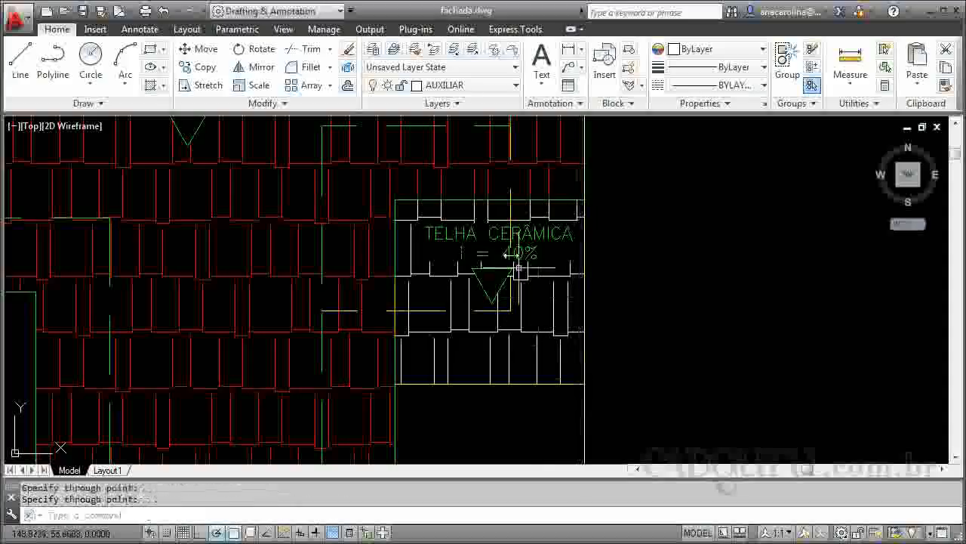
- Copy section BB's roof eave lines from the roof slab's upper outer corner to the intermediate slab's upper right corner in section AA
scroll(494, 222, down, 6)
scroll(489, 223, down, 2)
scroll(510, 411, up, 4)
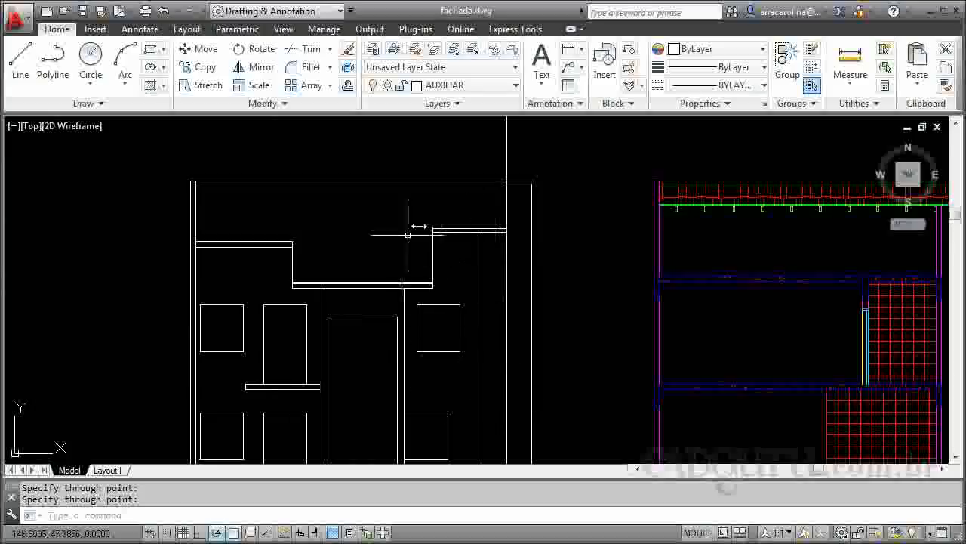
scroll(401, 199, down, 3)
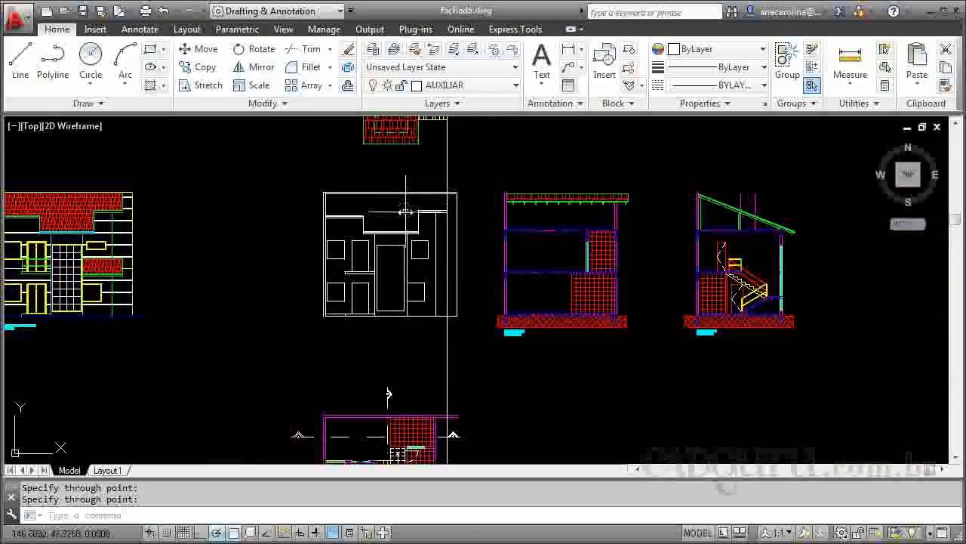
scroll(824, 282, up, 2)
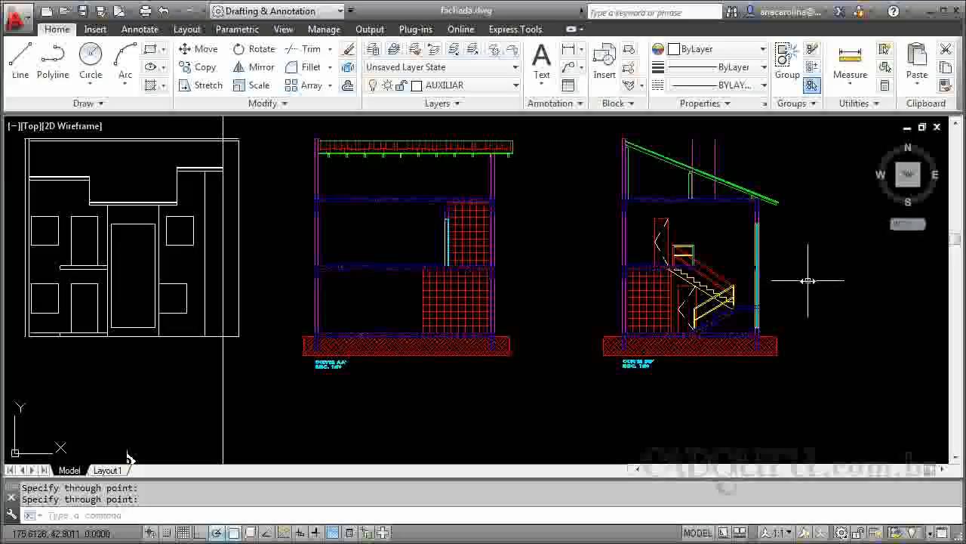
text(o)
key(Return)
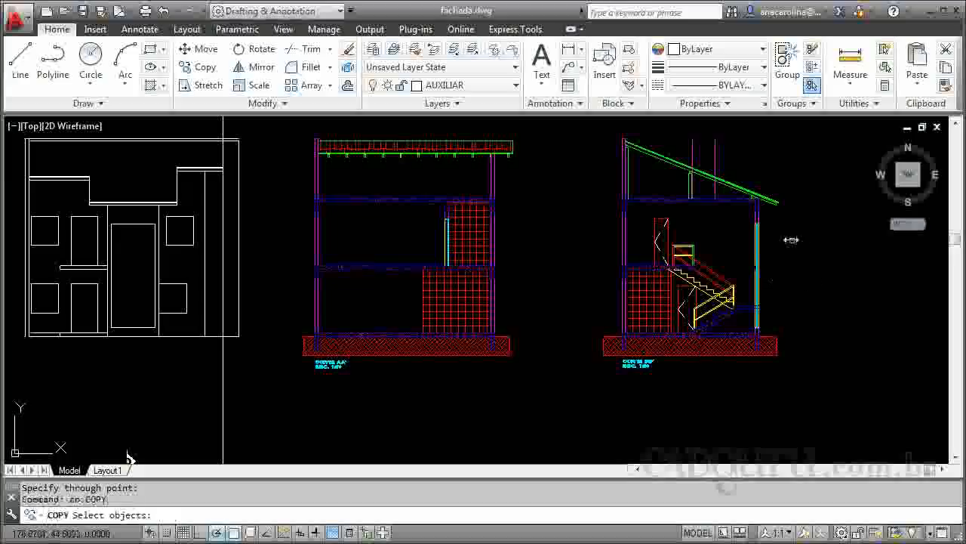
scroll(796, 183, up, 8)
click(714, 240)
click(620, 345)
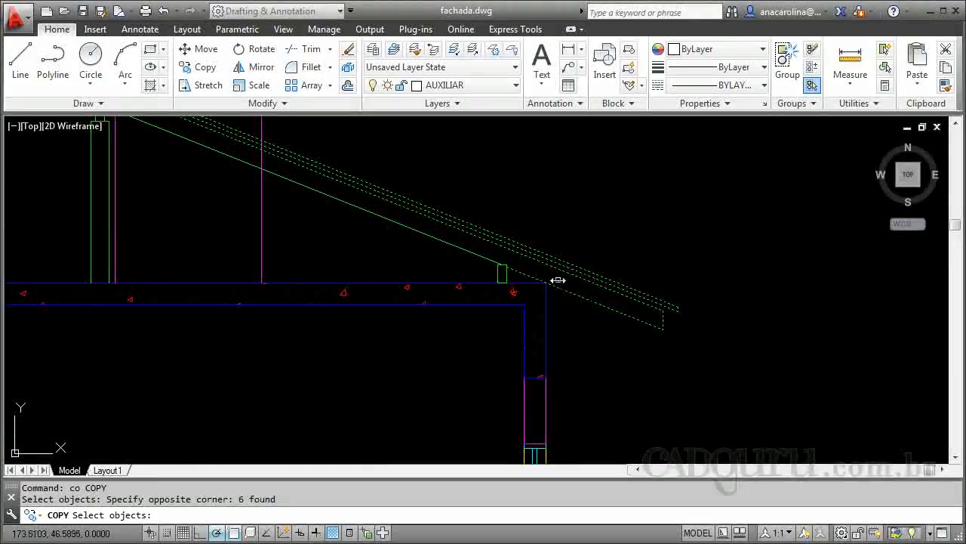
scroll(563, 287, up, 5)
key(Return)
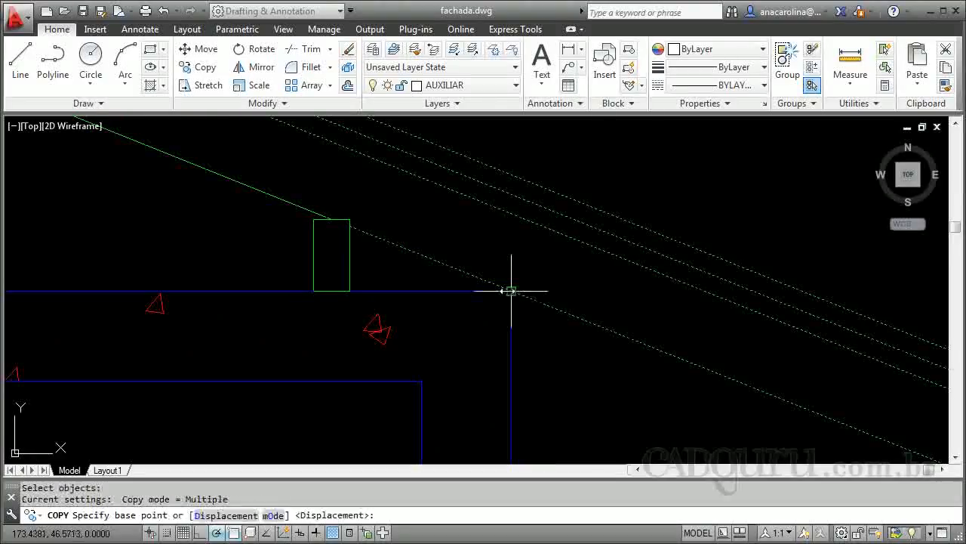
click(511, 290)
scroll(550, 243, down, 6)
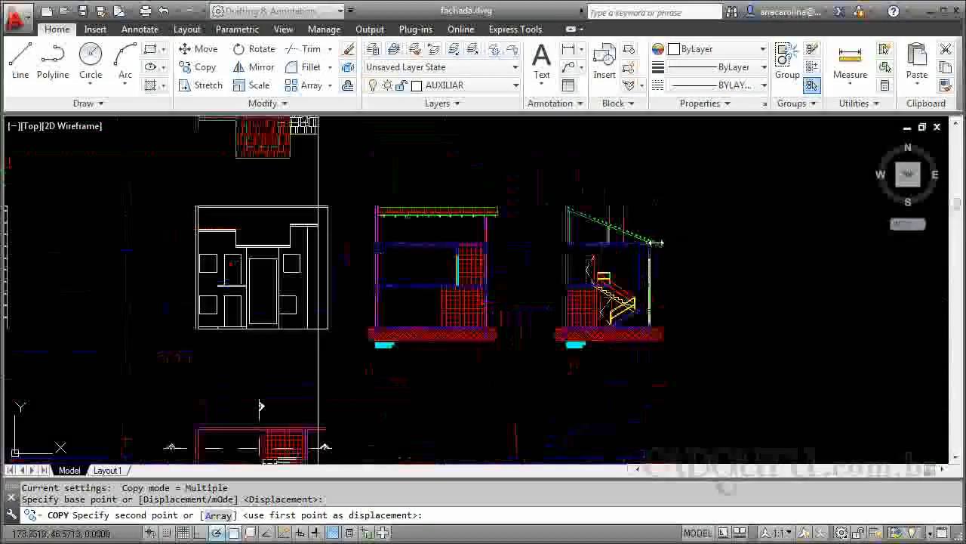
scroll(254, 423, up, 5)
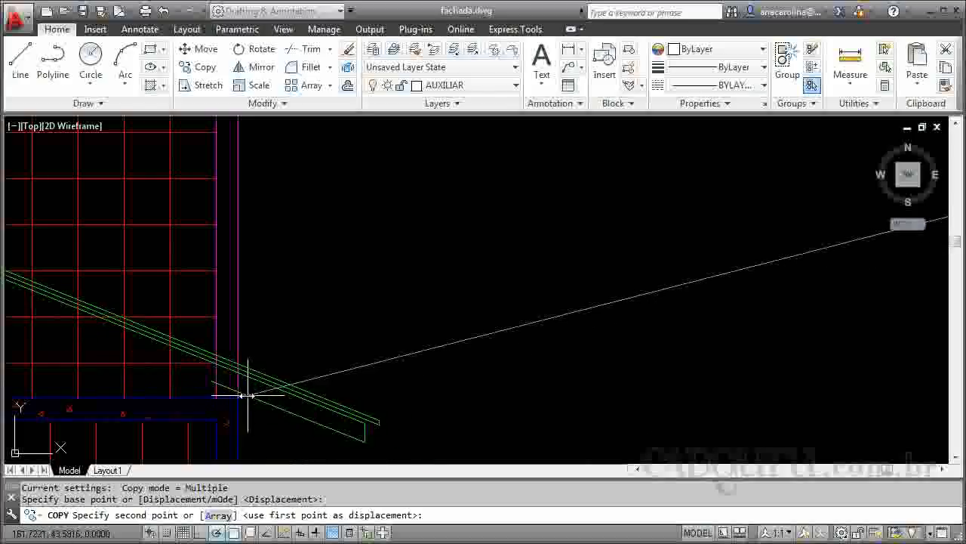
click(237, 398)
key(Return)
scroll(601, 311, down, 7)
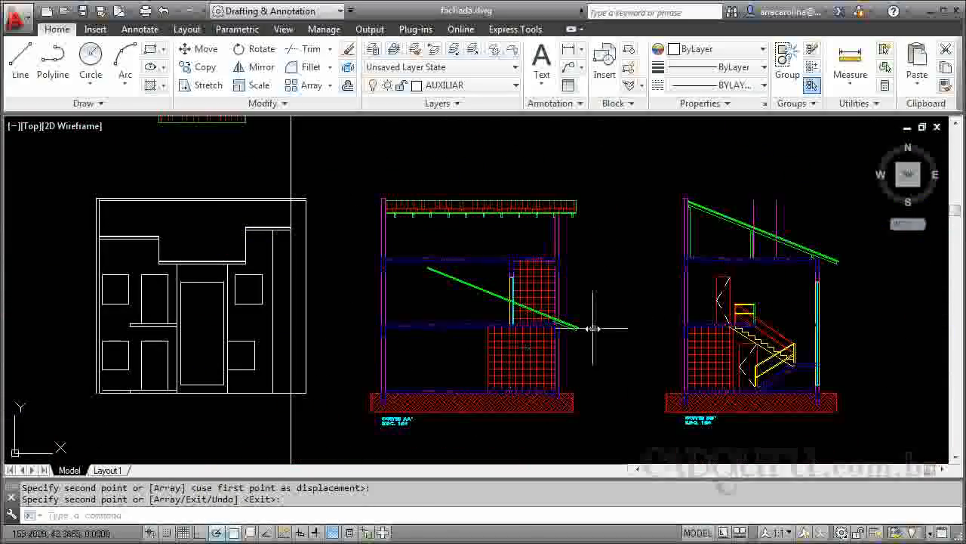
- Draw three horizontal construction lines through the tile's upper and lower end corners and the rafter's lower corner on section AA's copied eave
scroll(539, 320, up, 8)
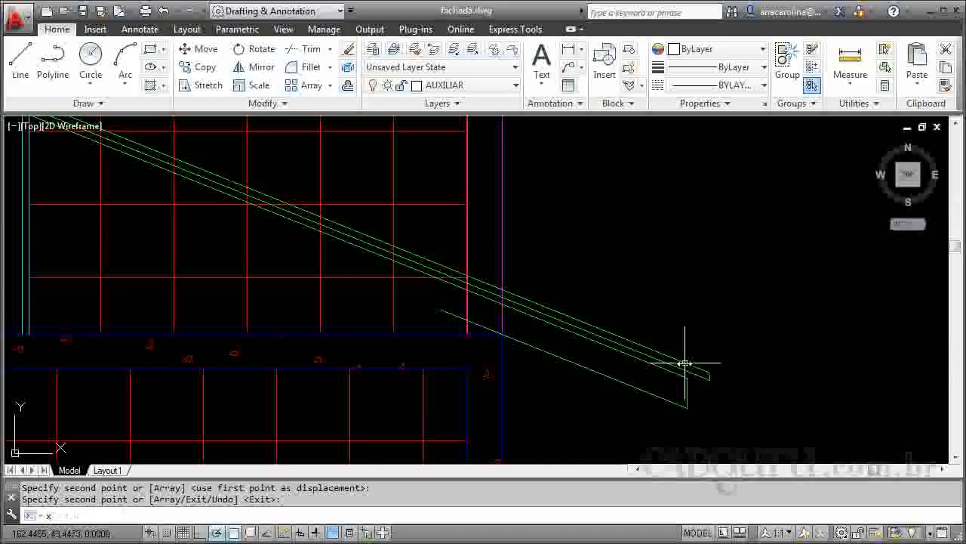
key(Return)
text(xl)
key(Return)
text(h)
key(Return)
scroll(705, 364, up, 2)
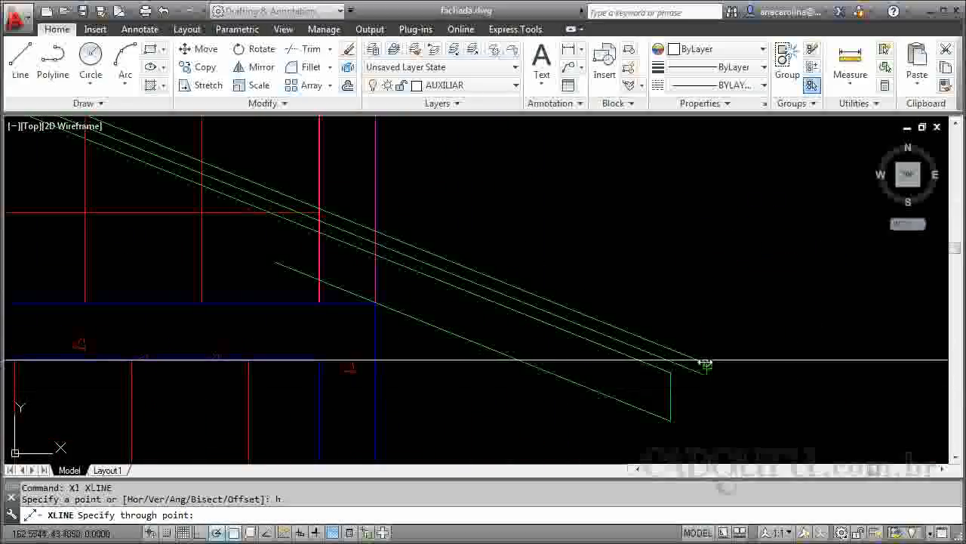
click(706, 363)
click(708, 375)
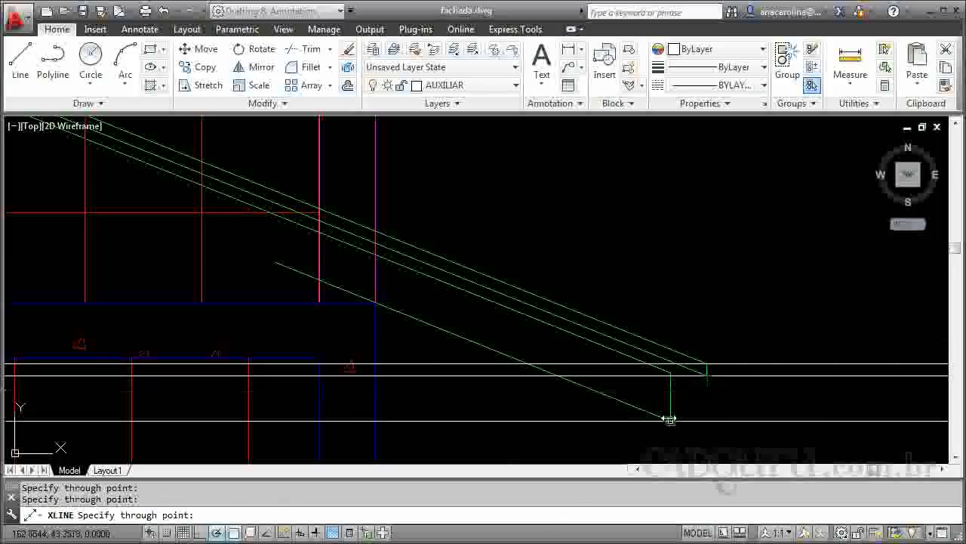
key(Return)
- Measure the vertical distance on the roof plan from the projected wall's upper right corner to the small right roof's lower edge
scroll(768, 324, down, 5)
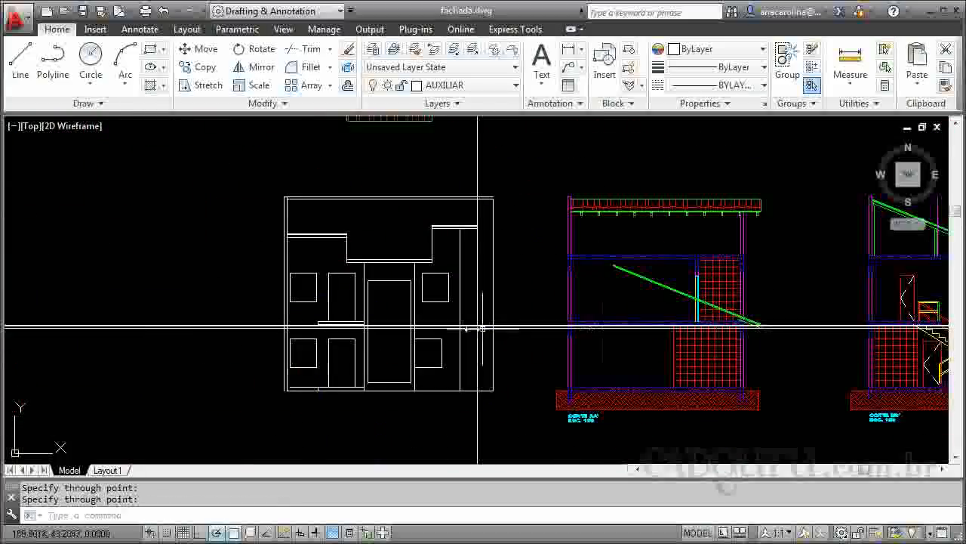
scroll(453, 334, up, 4)
scroll(500, 313, up, 3)
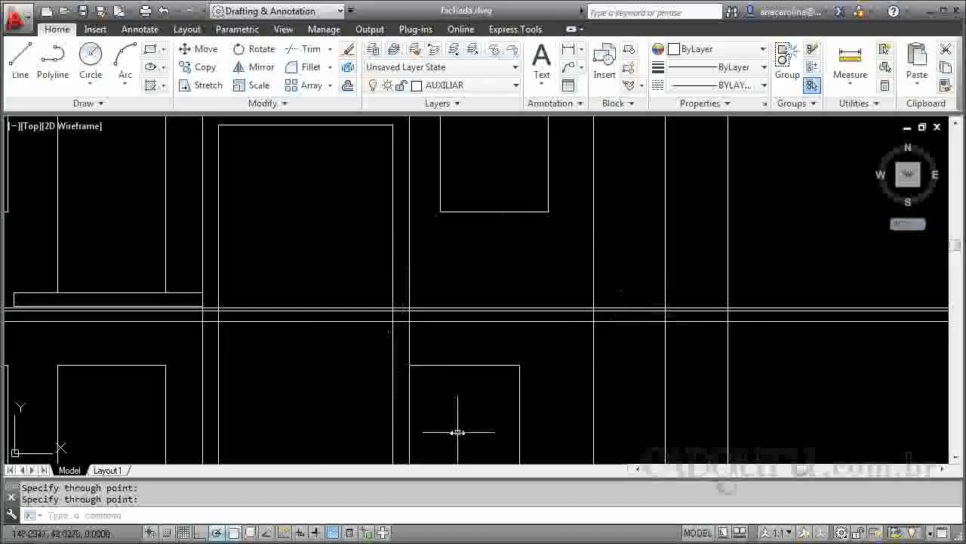
scroll(457, 432, down, 6)
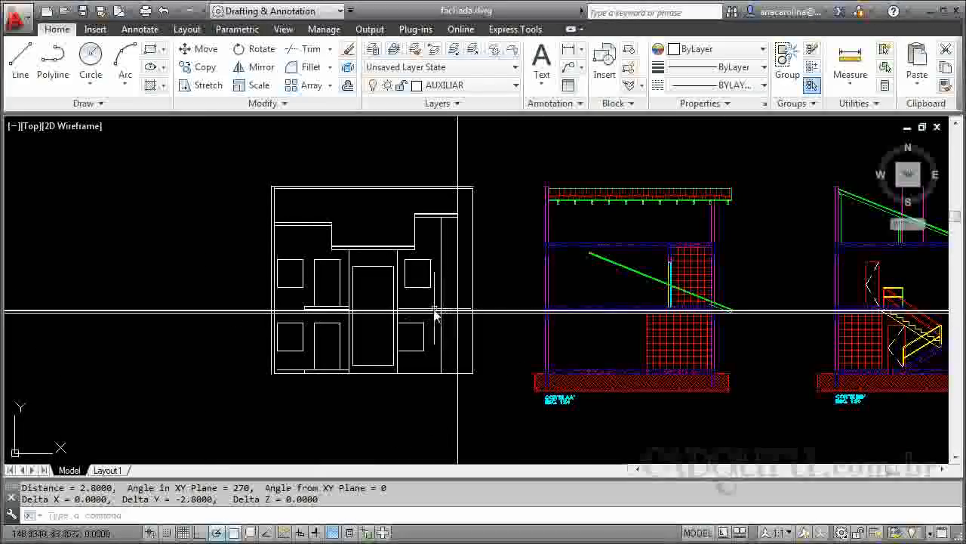
scroll(445, 324, up, 4)
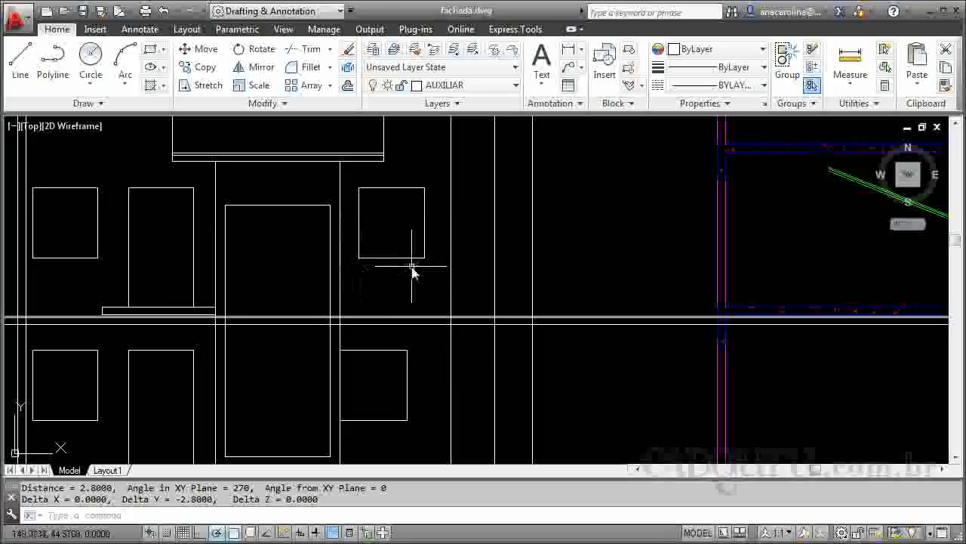
scroll(443, 345, down, 5)
scroll(427, 174, up, 2)
scroll(427, 174, up, 6)
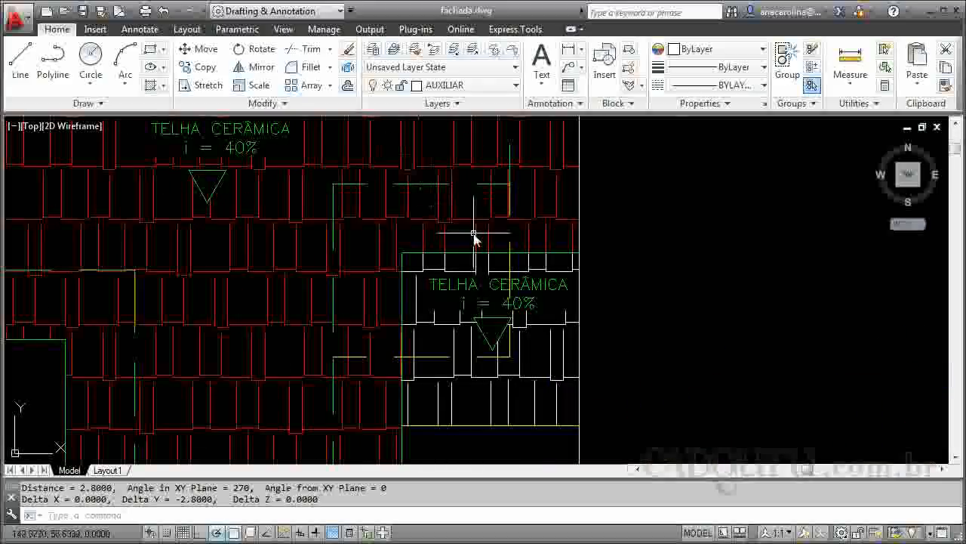
key(Return)
click(511, 184)
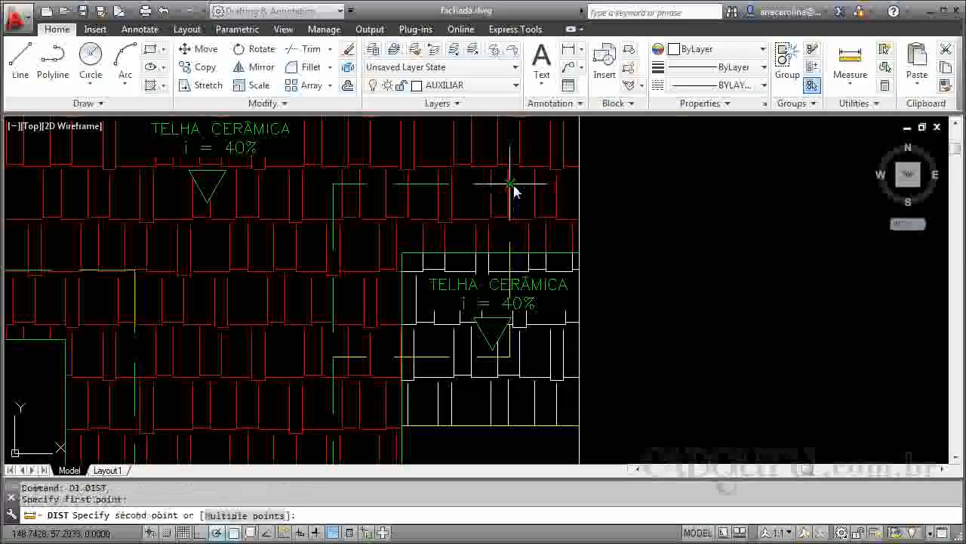
click(515, 430)
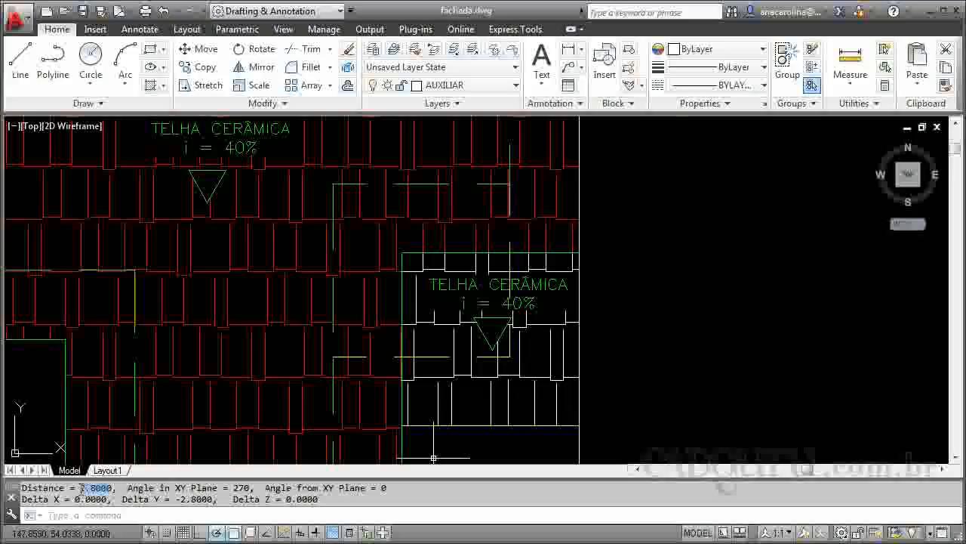
- Draw a vertical line upward from the tile's upper end corner on section AA's copied lower roof eave
click(649, 311)
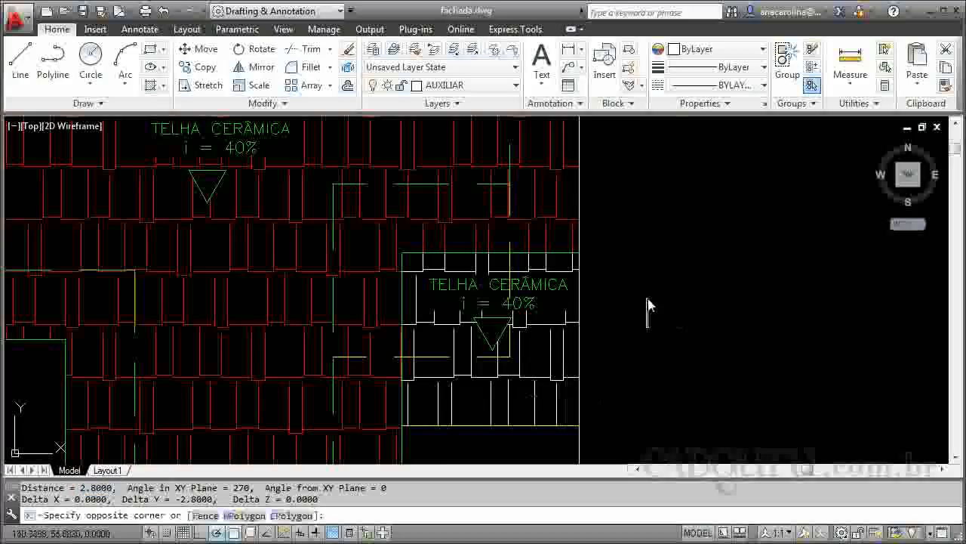
key(Escape)
scroll(619, 249, down, 5)
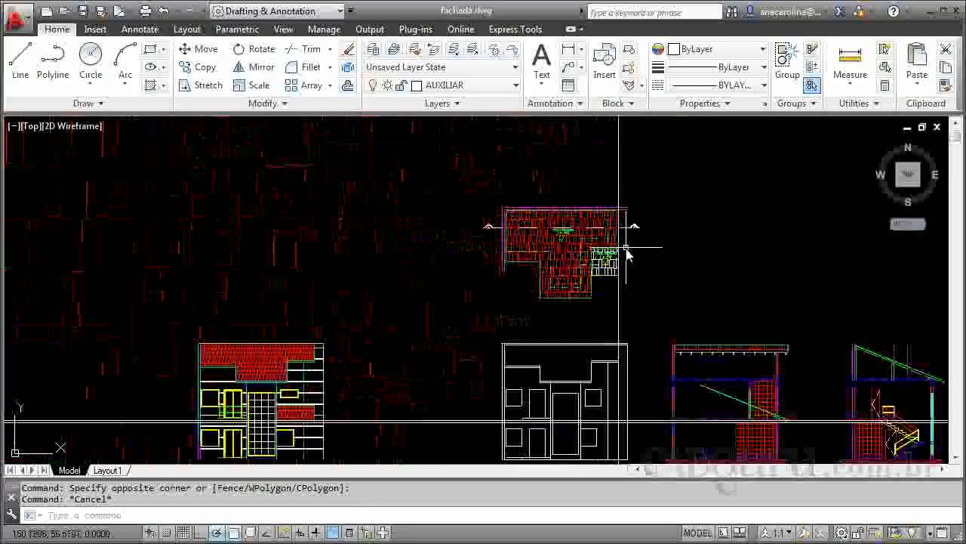
scroll(795, 426, up, 8)
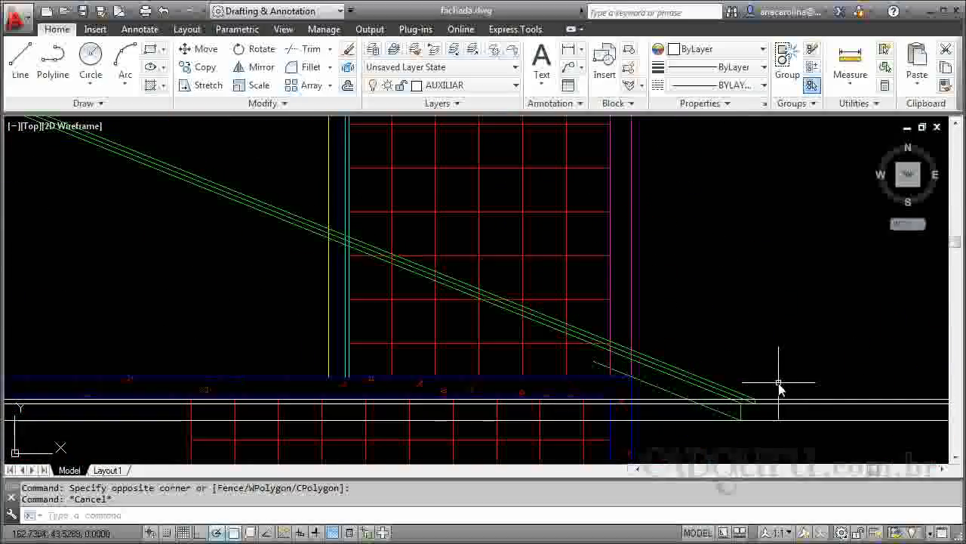
text(l)
key(Return)
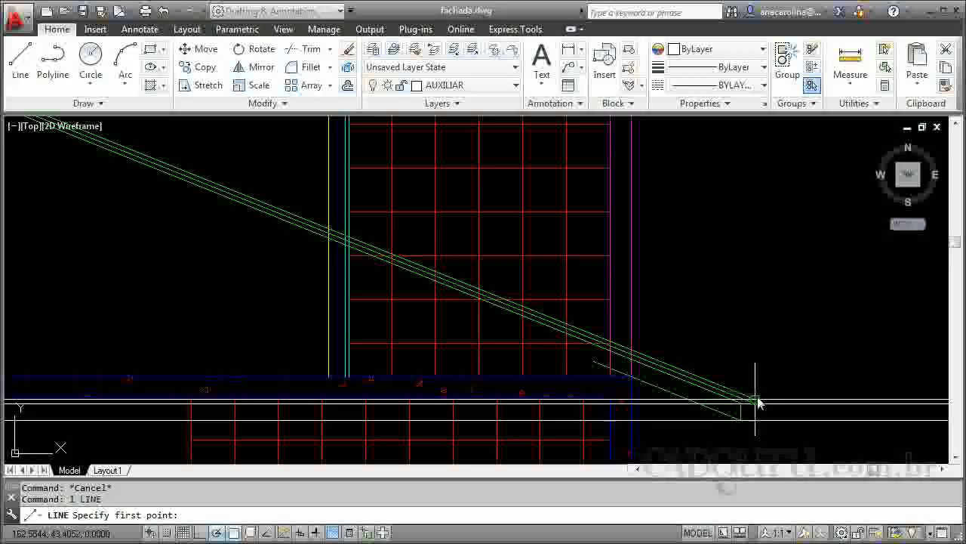
click(756, 399)
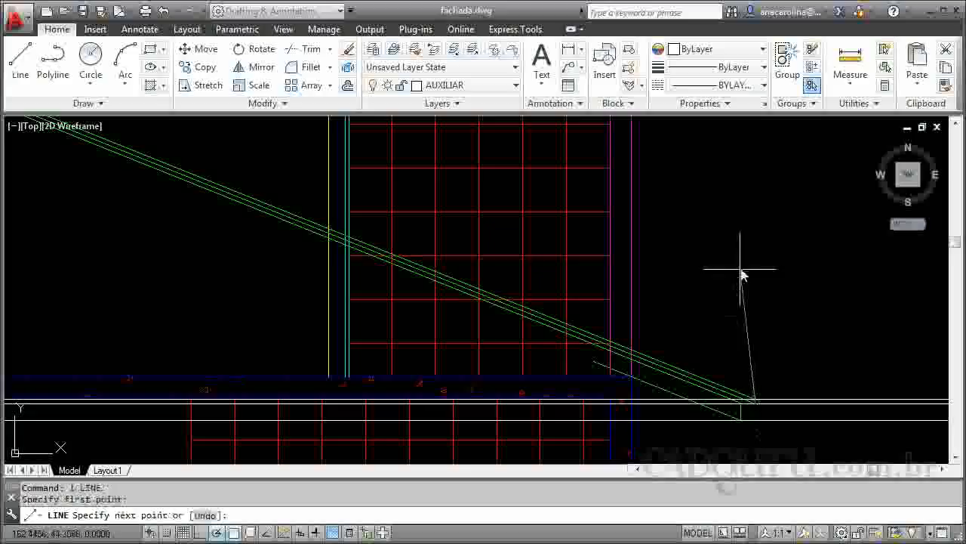
click(755, 221)
key(Escape)
- Offset the vertical line at section AA's tile end by 2.8 toward the interior of the section
text(o)
key(Return)
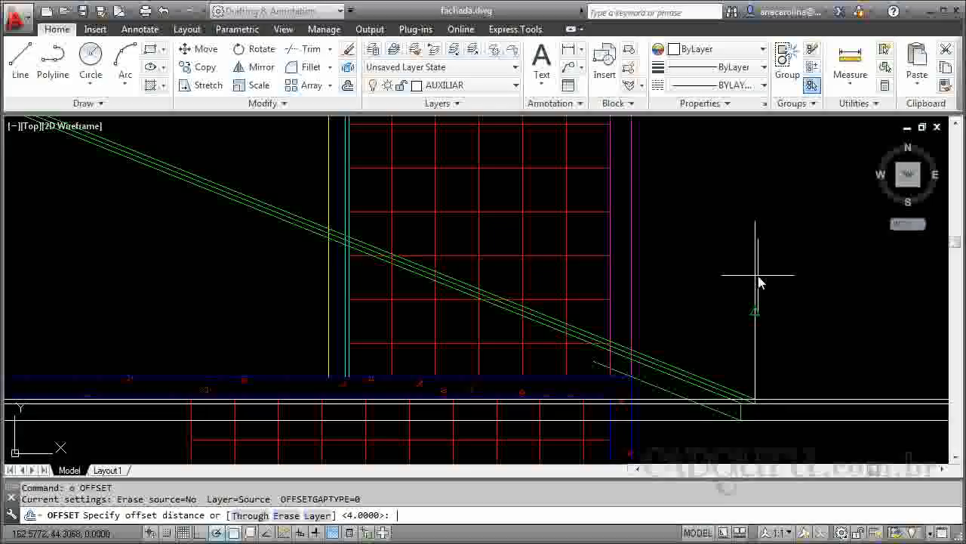
text(2.8)
key(Return)
click(755, 275)
click(469, 242)
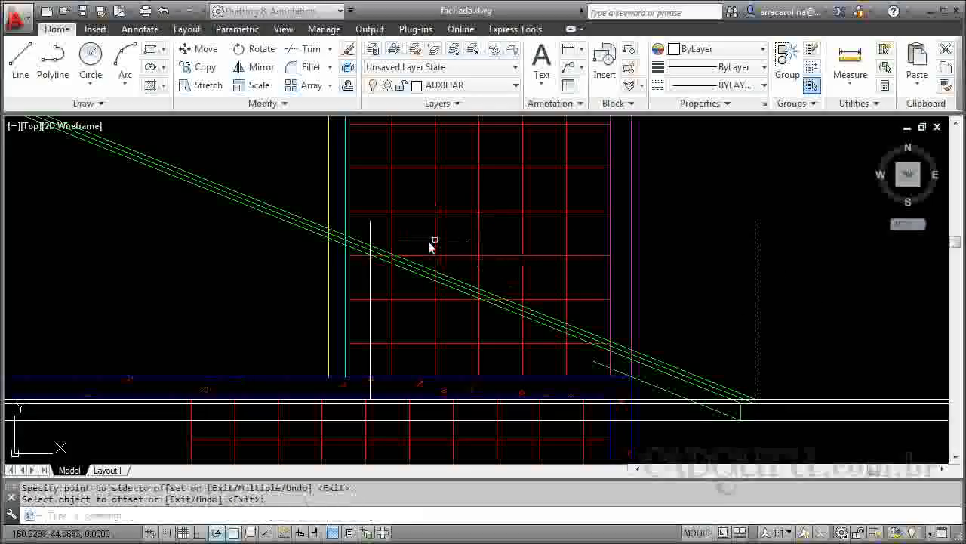
- Draw a horizontal construction line through the intersection of the offset vertical line and the sloping roof's top line on section AA
scroll(348, 254, up, 4)
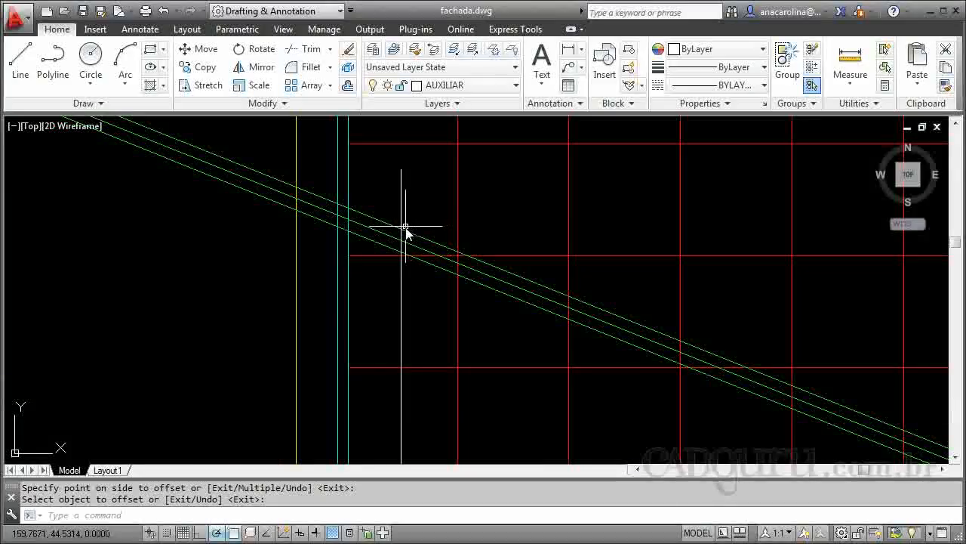
text(xl)
key(Return)
text(h)
key(Return)
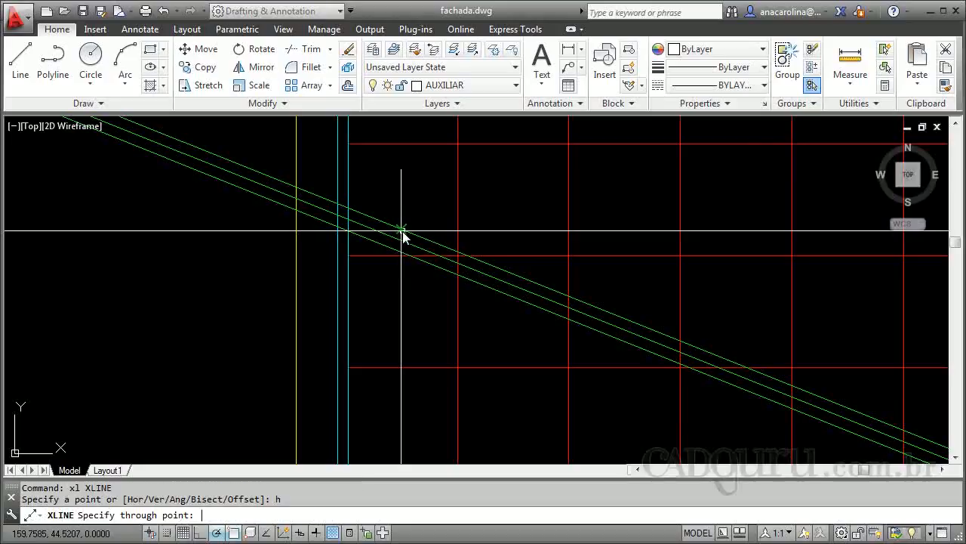
click(402, 232)
key(Return)
scroll(574, 226, down, 5)
scroll(99, 253, up, 6)
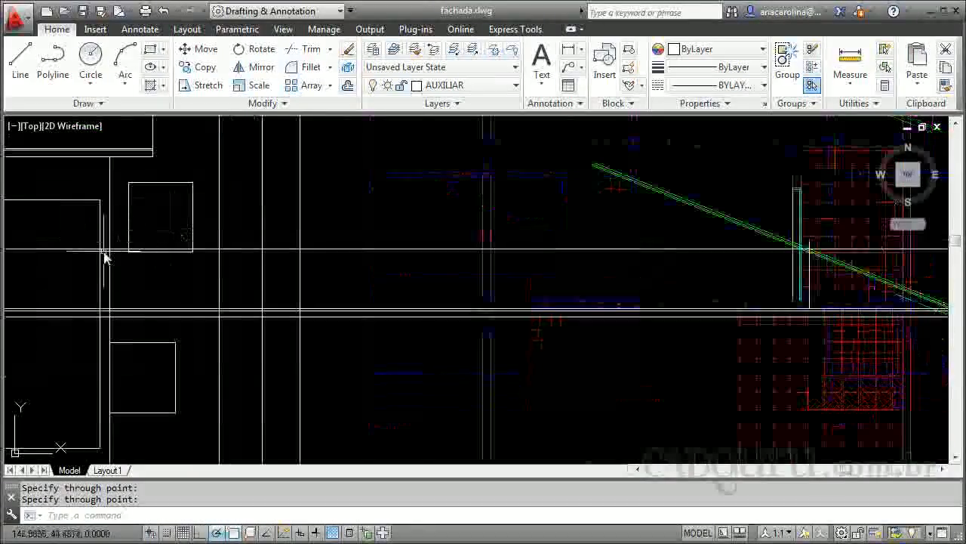
- Offset the top edge of the facade's upper right window downward by 0.5
scroll(388, 376, down, 3)
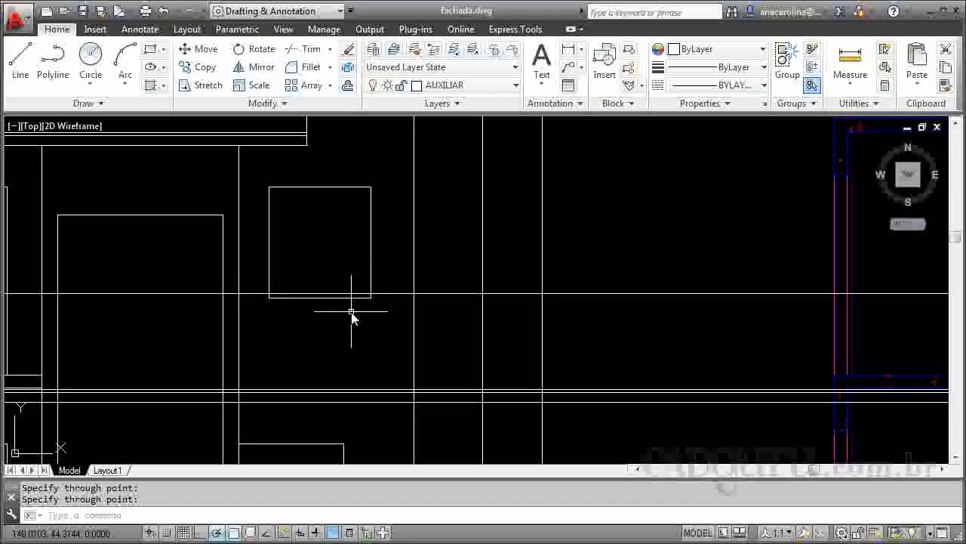
scroll(559, 337, down, 3)
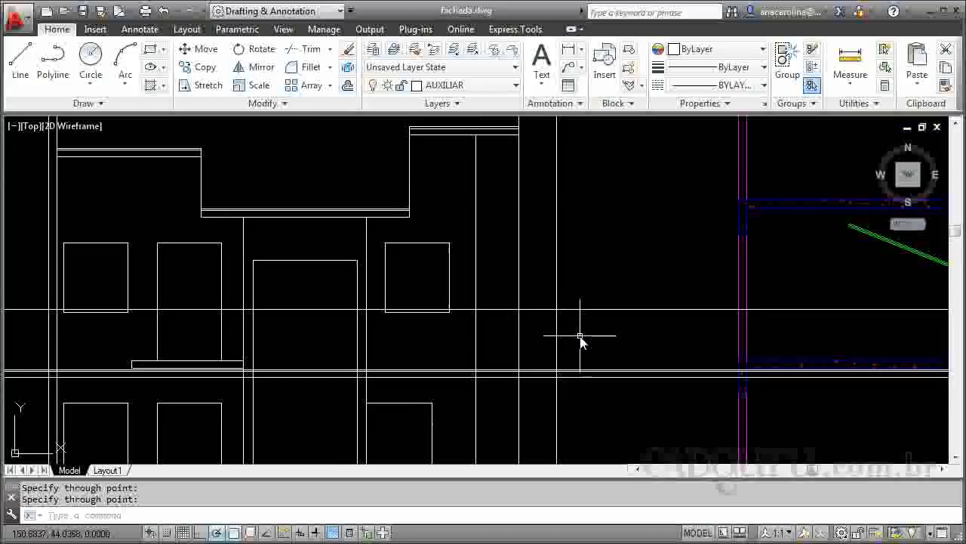
scroll(349, 328, up, 3)
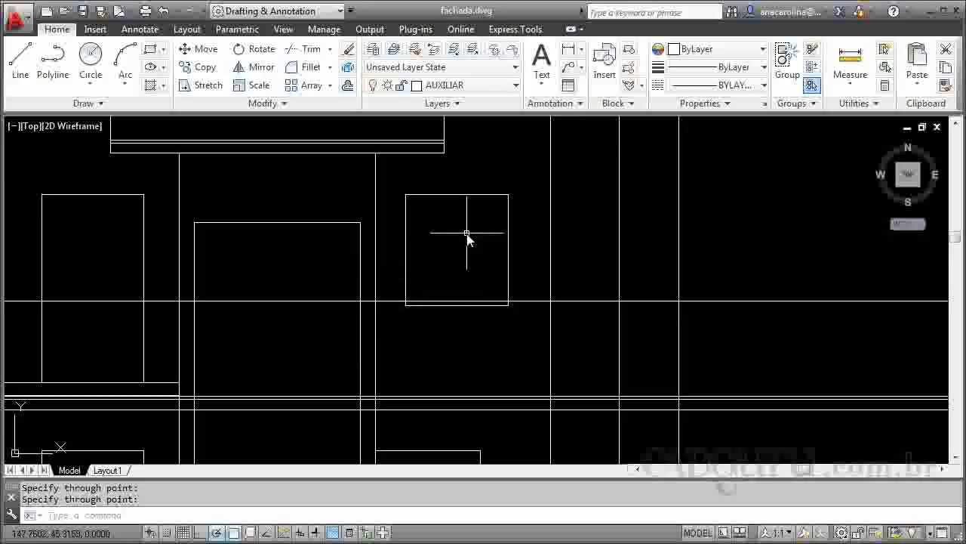
key(Return)
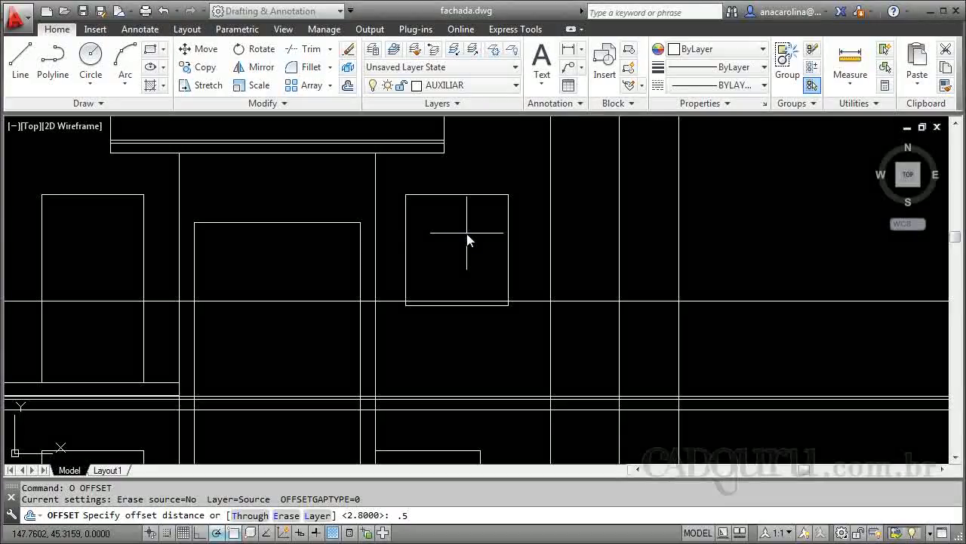
key(Return)
click(468, 194)
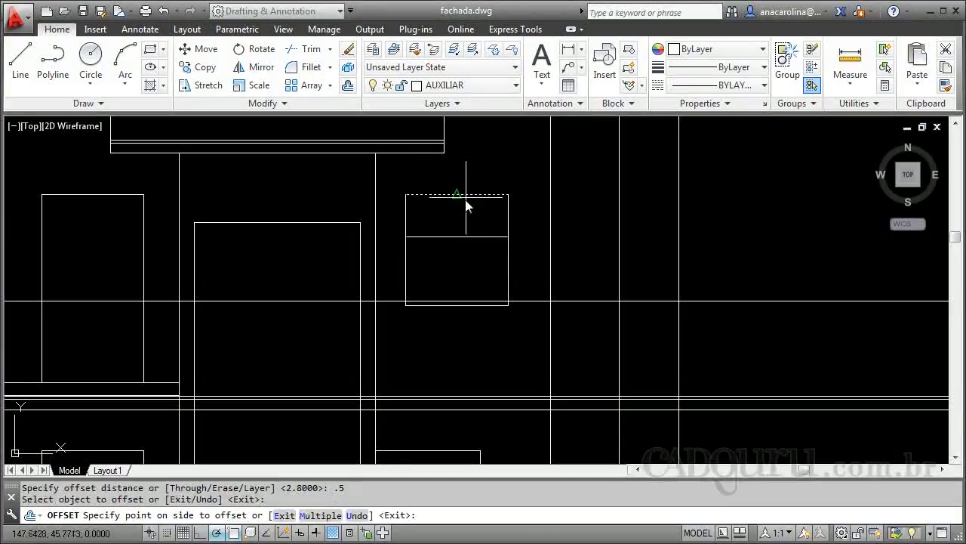
click(460, 245)
key(Return)
- Fillet the offset line with both sides of the upper right window and delete the window's old bottom edge
text(f)
key(Return)
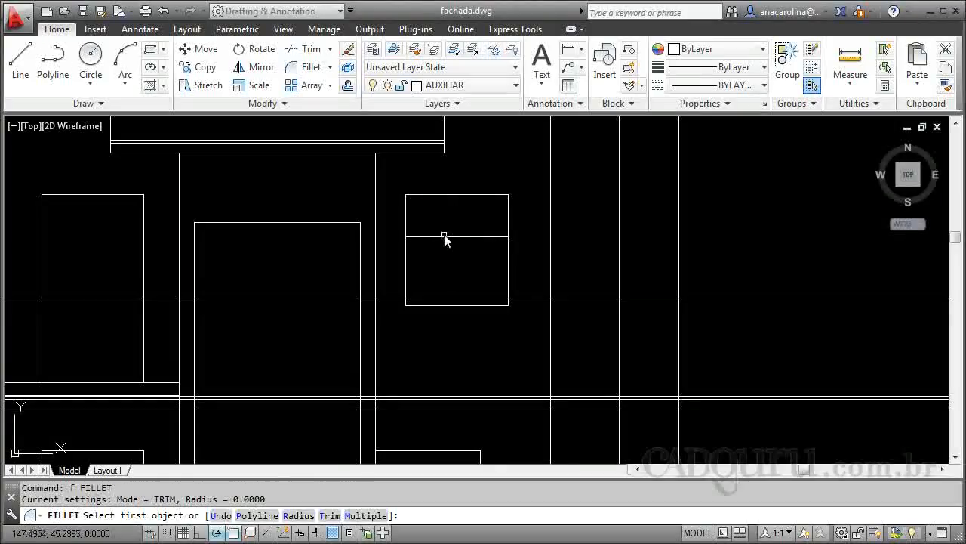
click(443, 236)
click(405, 218)
key(Return)
click(425, 237)
click(507, 216)
key(Return)
key(Escape)
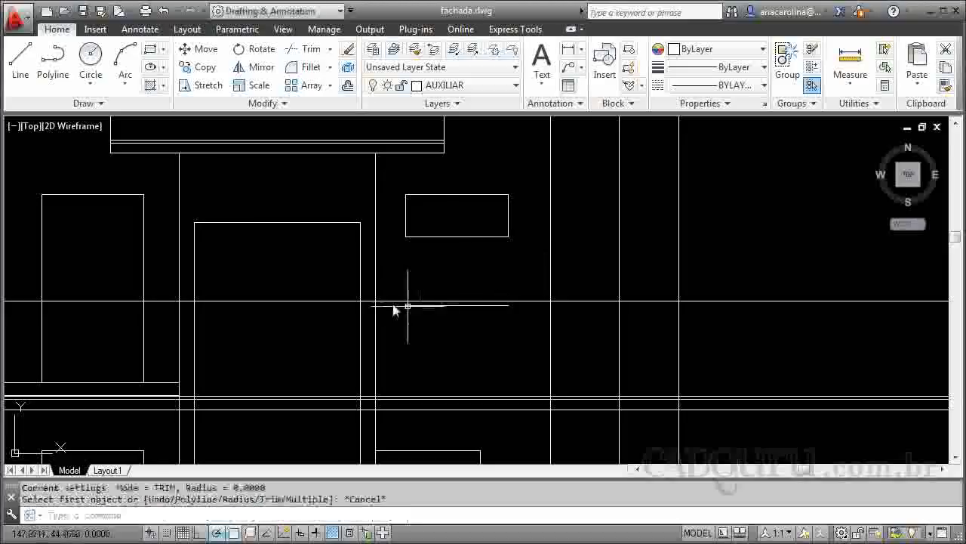
click(403, 315)
click(512, 287)
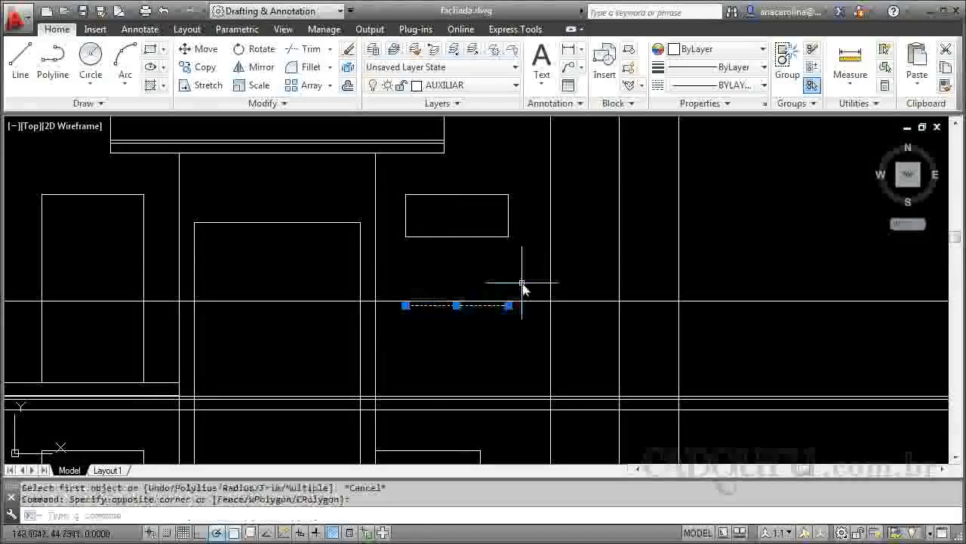
key(Delete)
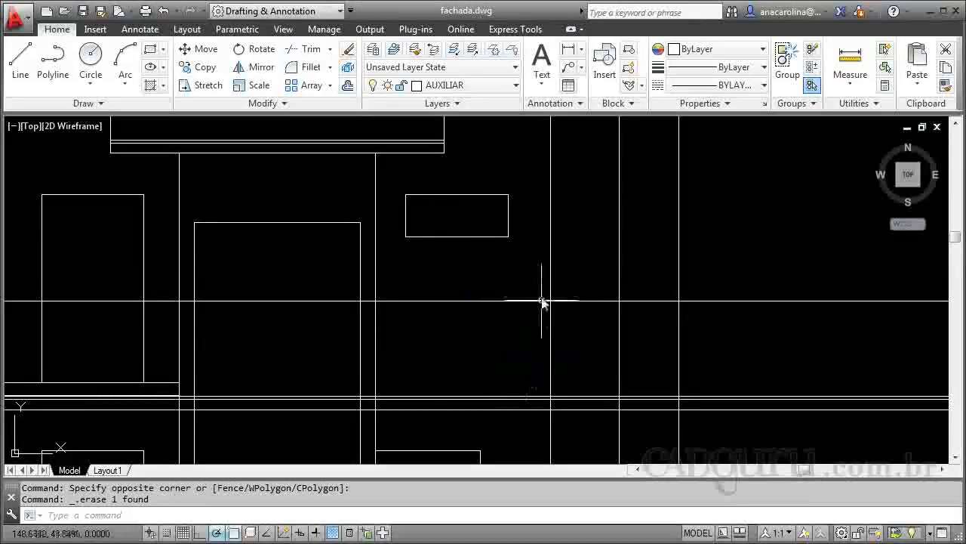
- Trim the lower roof's horizontal construction lines to the left of the wall edge beside the central opening
scroll(558, 261, down, 2)
scroll(557, 351, up, 2)
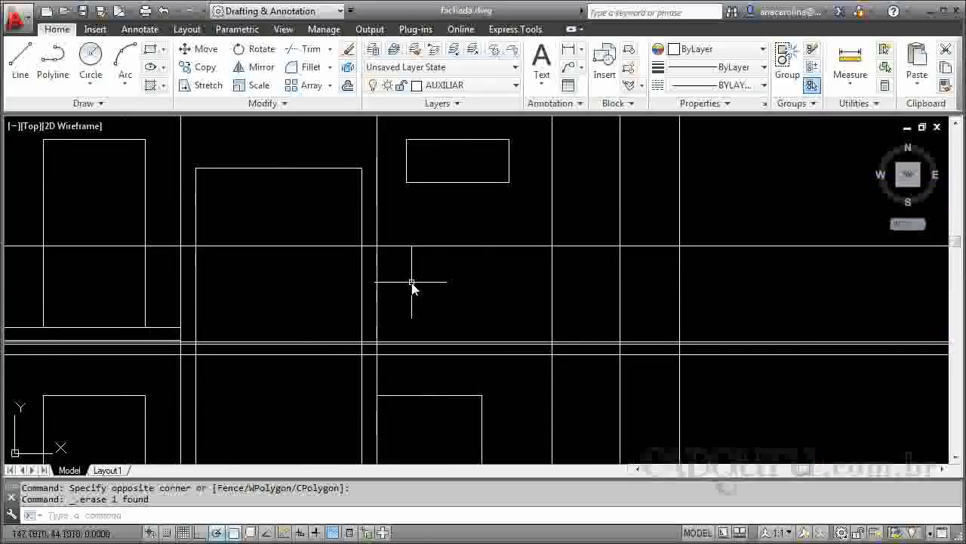
text(tr)
key(Return)
click(376, 289)
scroll(377, 289, down, 2)
key(Return)
click(339, 249)
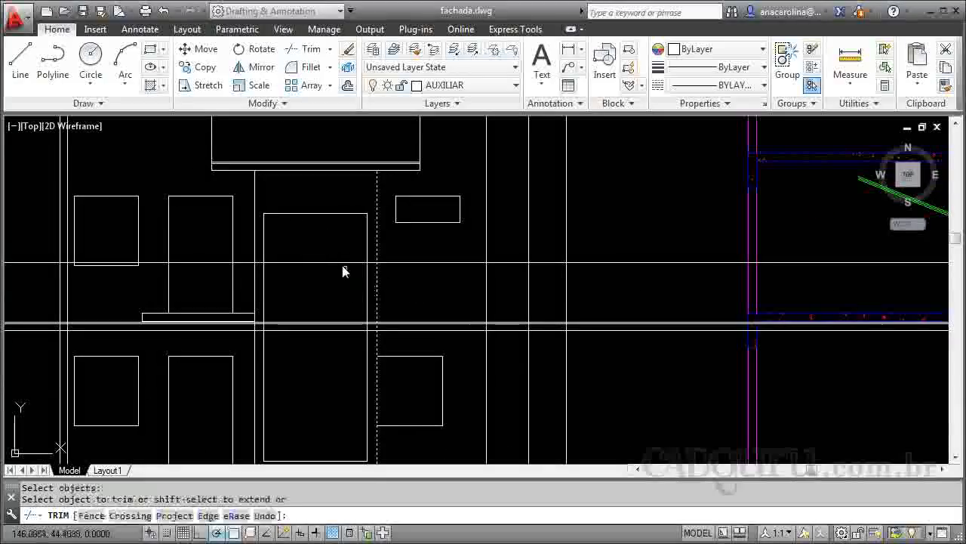
click(289, 371)
key(Return)
scroll(489, 317, down, 10)
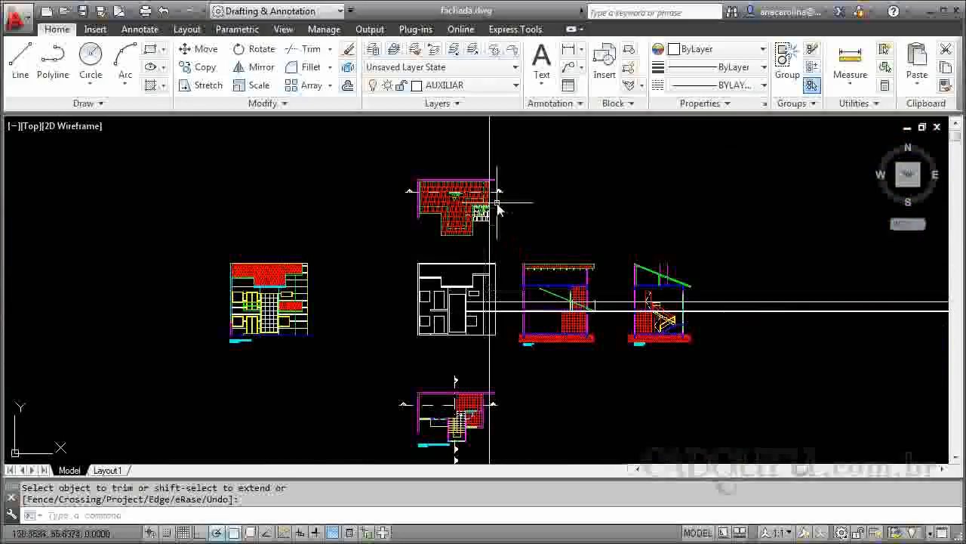
- Trim the lower roof's horizontal construction lines beyond the vertical line projected from the small roof's right corner
scroll(487, 230, up, 2)
scroll(487, 385, up, 8)
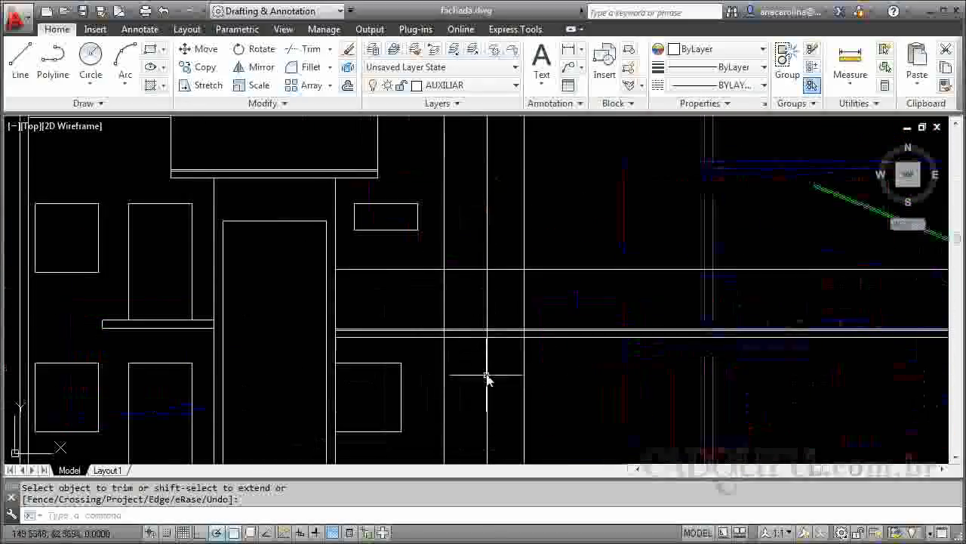
key(Return)
click(487, 317)
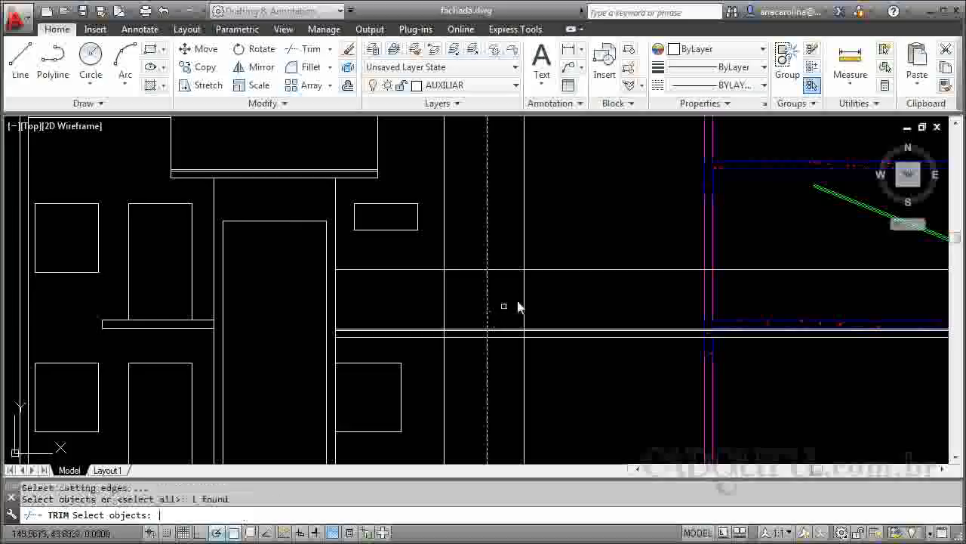
key(Return)
click(593, 252)
click(567, 361)
key(Return)
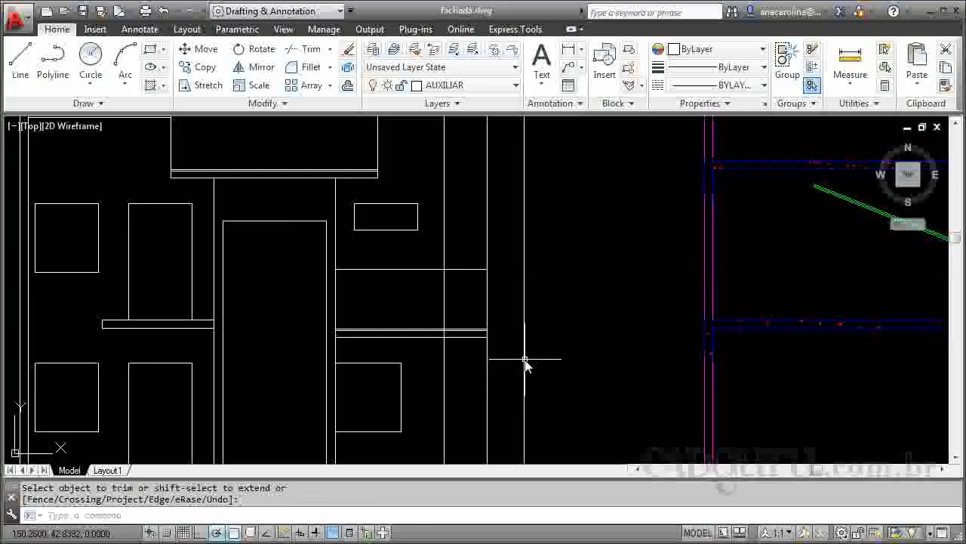
- Trim the wall edge inside the lower right roof's outline and the projected vertical line above that roof
key(Return)
click(428, 336)
click(429, 269)
key(Return)
click(457, 298)
click(416, 320)
scroll(495, 268, down, 2)
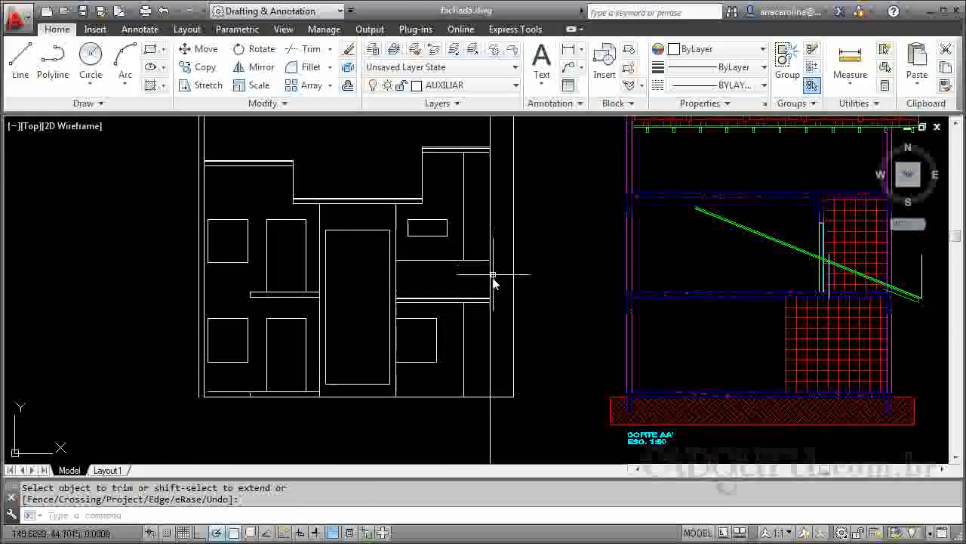
- Fillet the lower right roof's vertical side line with its lowest horizontal line to close the outline
key(Escape)
text(f)
key(Return)
click(491, 283)
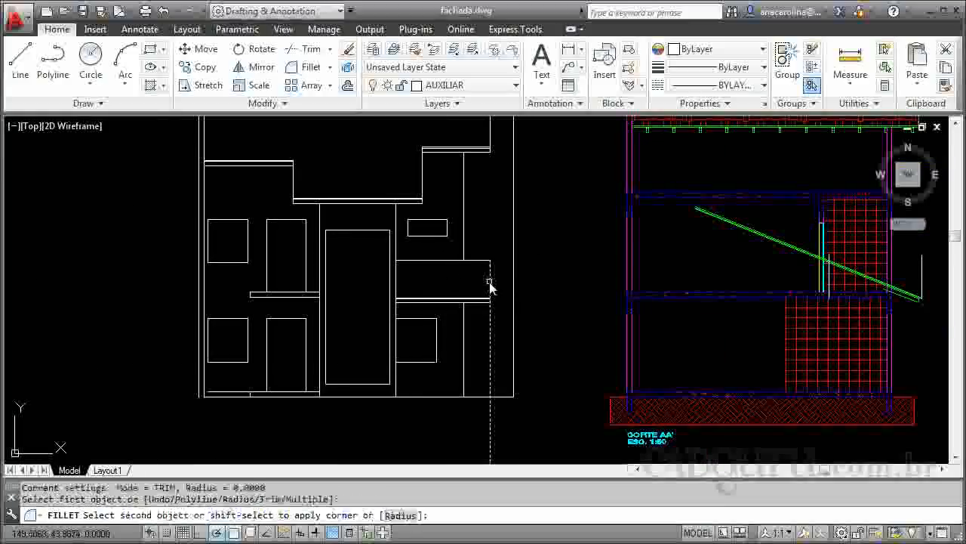
scroll(487, 299, up, 3)
click(481, 311)
key(Return)
scroll(518, 355, down, 4)
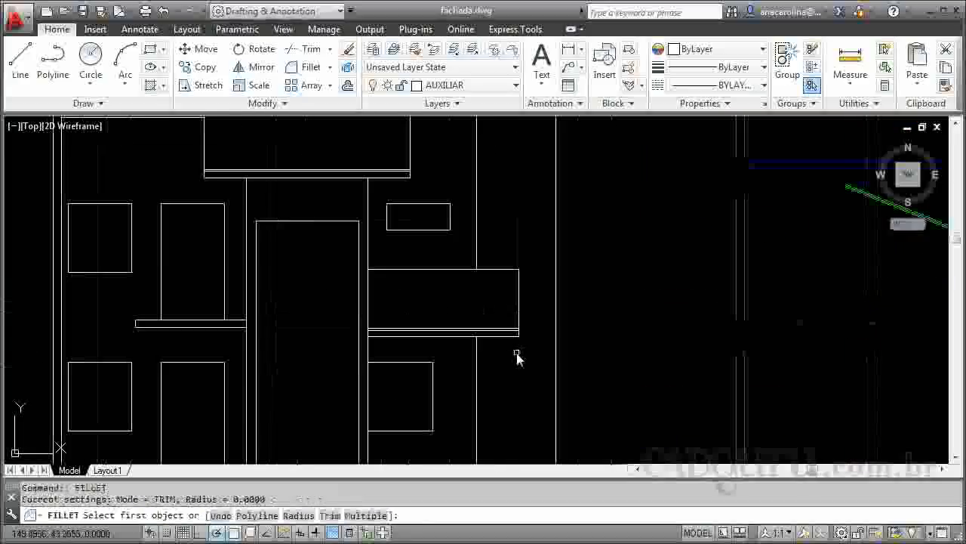
key(Escape)
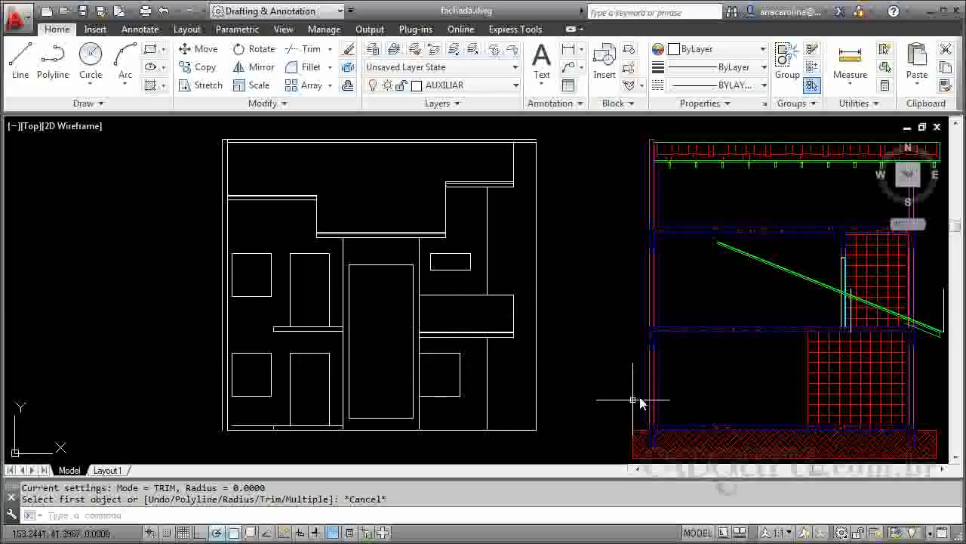
key(p)
key(Return)
drag(636, 393, 668, 414)
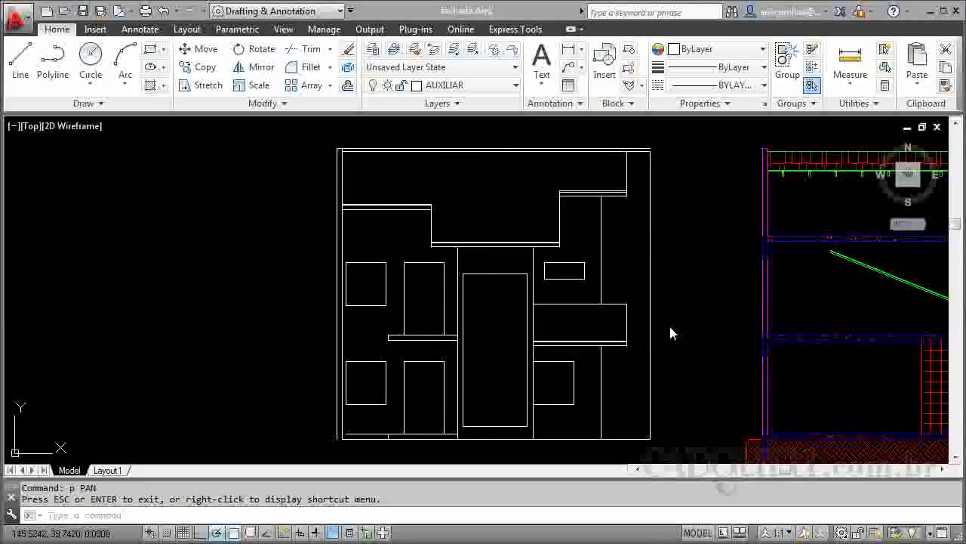